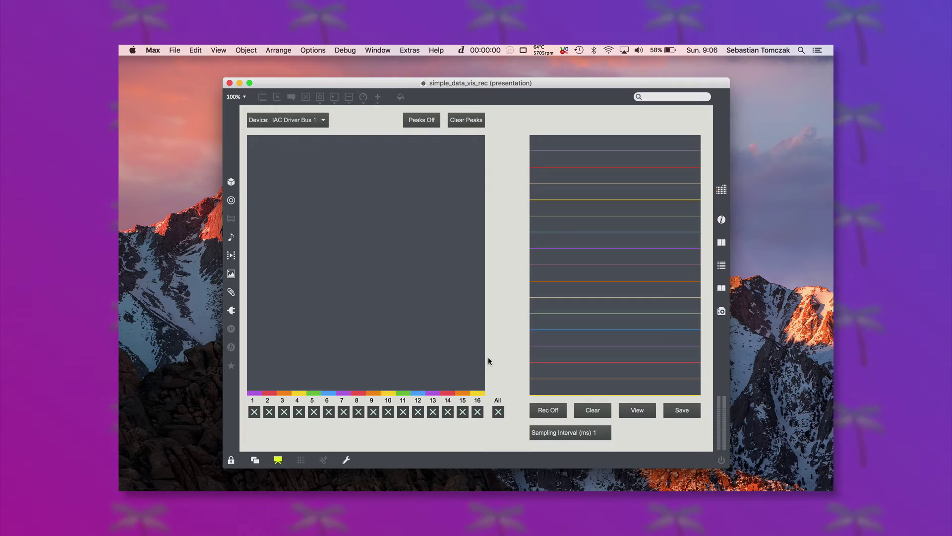
Draw the bars into a hump peaking near channel 8, with channels 1–5 pulled down to zero
{"action": "mouse_move", "coordinate": [480, 380]}
{"action": "left_mouse_down"}
{"action": "mouse_move", "coordinate": [344, 344]}
{"action": "mouse_move", "coordinate": [239, 354]}
{"action": "mouse_move", "coordinate": [242, 376]}
{"action": "mouse_move", "coordinate": [510, 406]}
{"action": "left_mouse_up"}
{"action": "left_click_drag", "start_coordinate": [327, 454], "coordinate": [243, 449]}
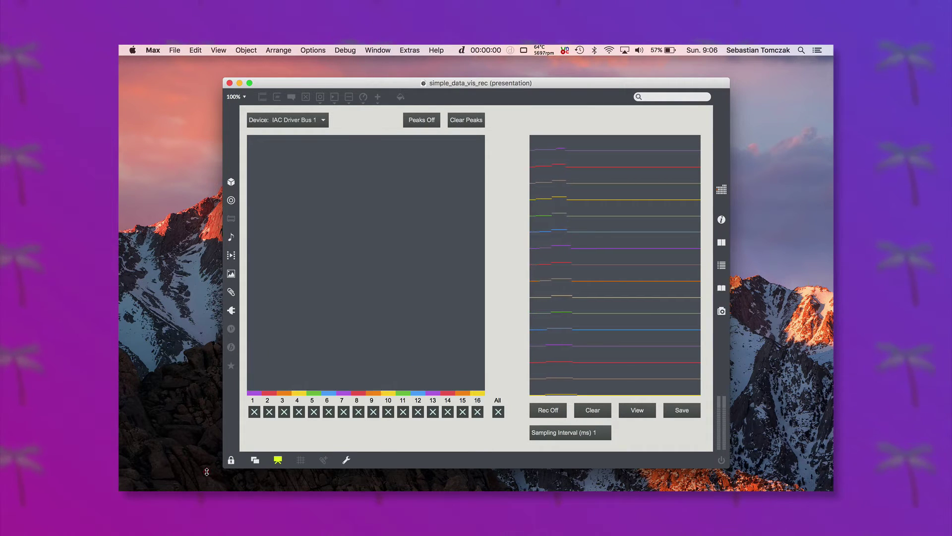
{"action": "mouse_move", "coordinate": [265, 373]}
{"action": "left_mouse_down"}
{"action": "mouse_move", "coordinate": [267, 398]}
{"action": "mouse_move", "coordinate": [329, 333]}
{"action": "mouse_move", "coordinate": [491, 364]}
{"action": "mouse_move", "coordinate": [266, 346]}
{"action": "mouse_move", "coordinate": [233, 335]}
{"action": "left_mouse_up"}
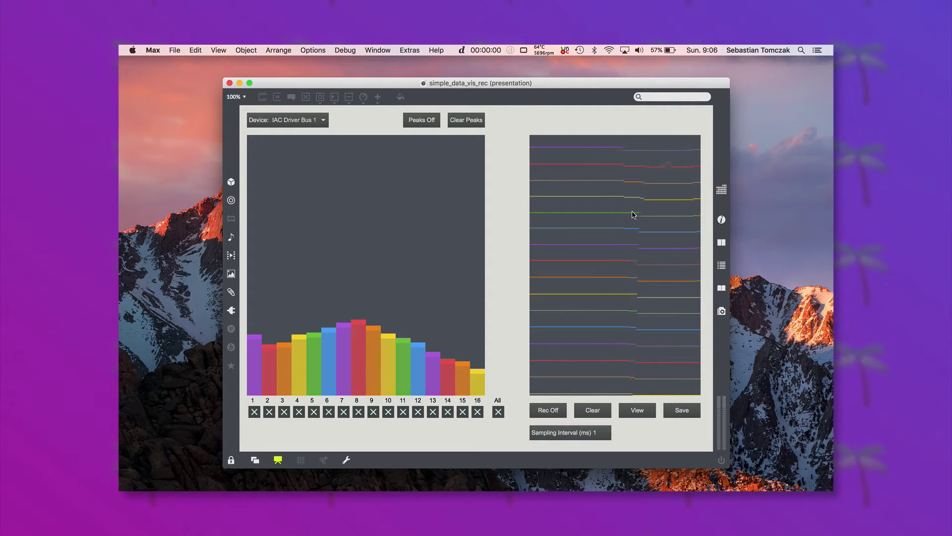
Keep IAC Driver Bus 1 as the MIDI input and switch peak markers on
{"action": "left_click", "coordinate": [312, 121]}
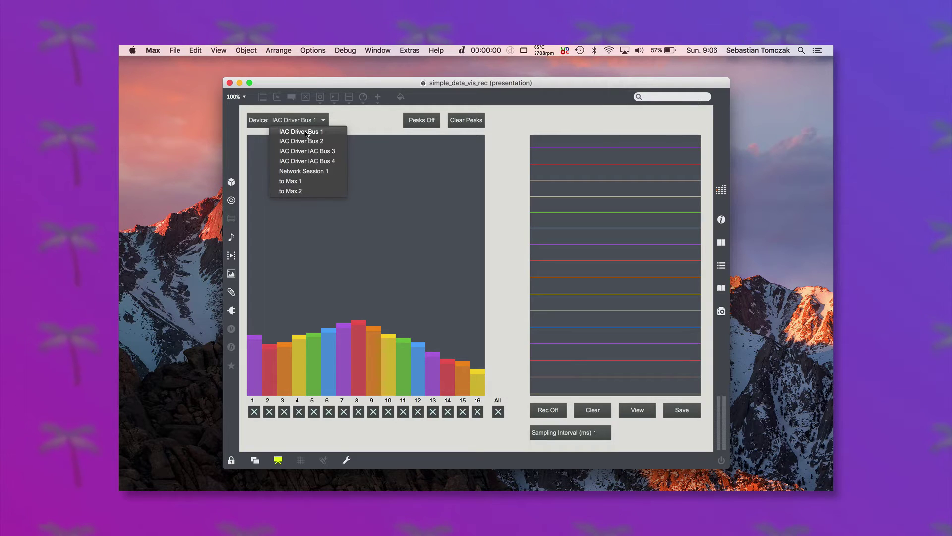
{"action": "left_click", "coordinate": [306, 132]}
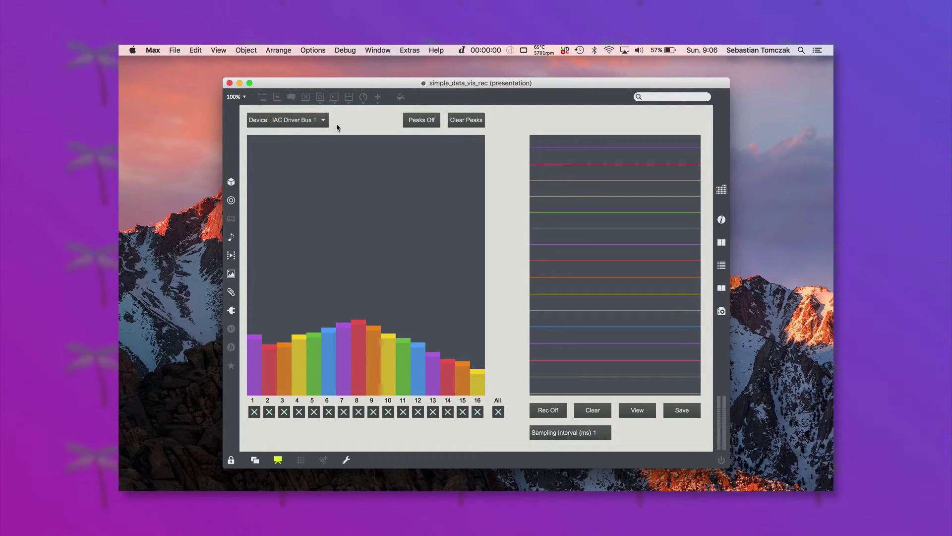
{"action": "left_click", "coordinate": [415, 121]}
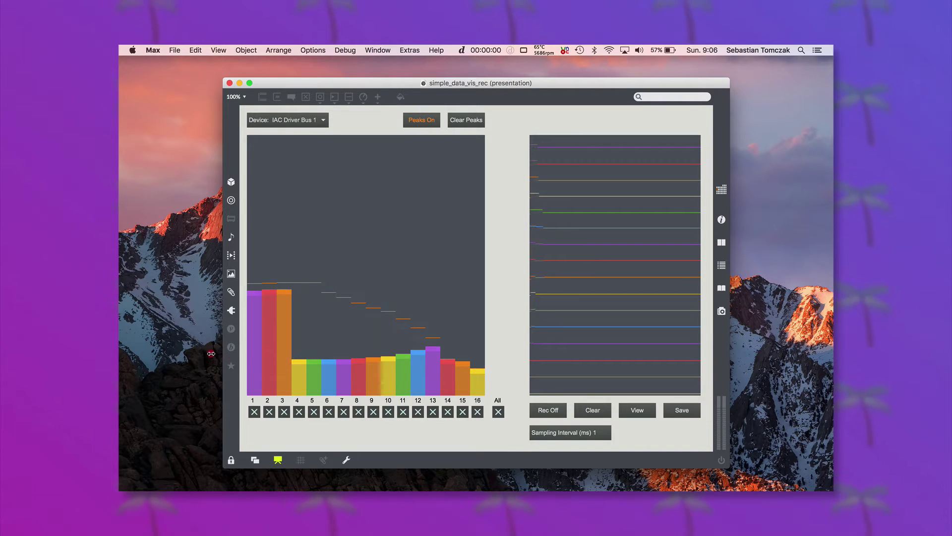
Set the bars low with channel 16 raised, clear the peaks, and turn peaks off
{"action": "left_click", "coordinate": [495, 307]}
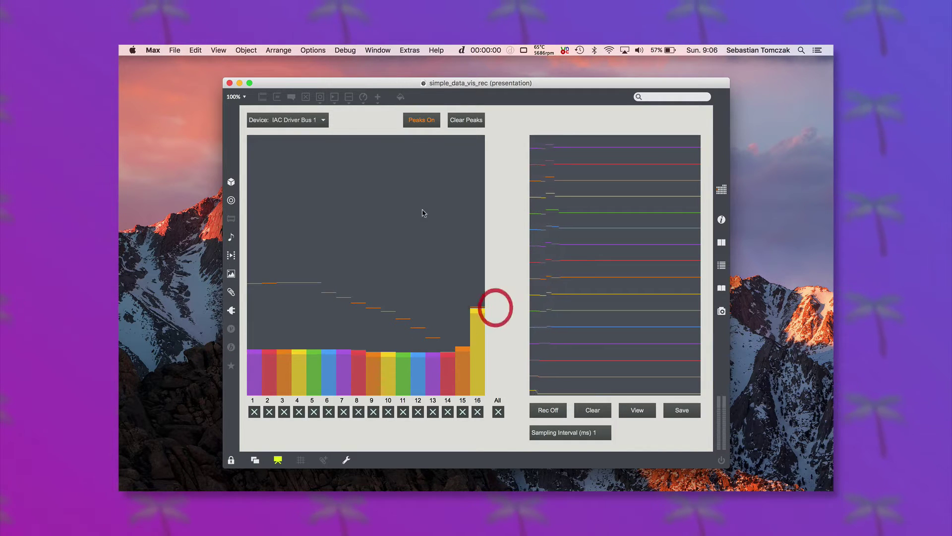
{"action": "left_click", "coordinate": [471, 120]}
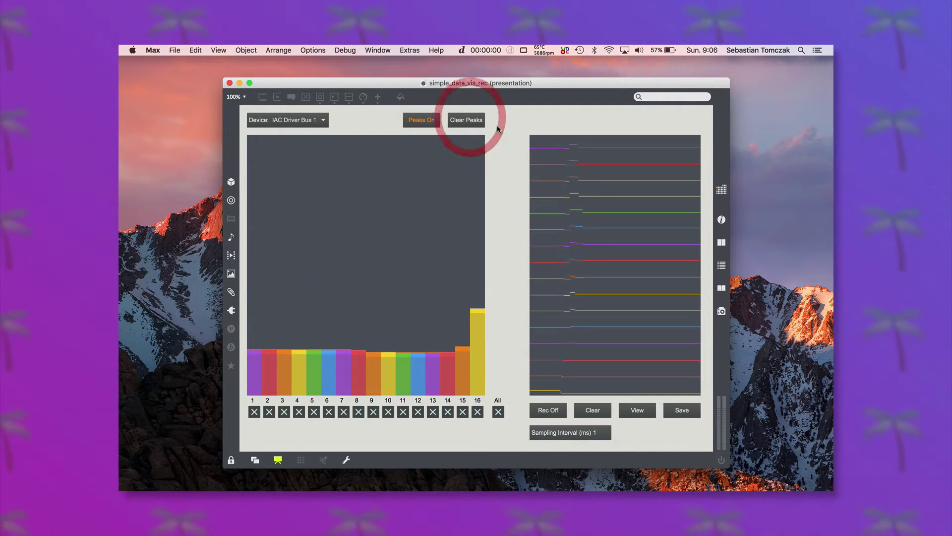
{"action": "left_click", "coordinate": [431, 122]}
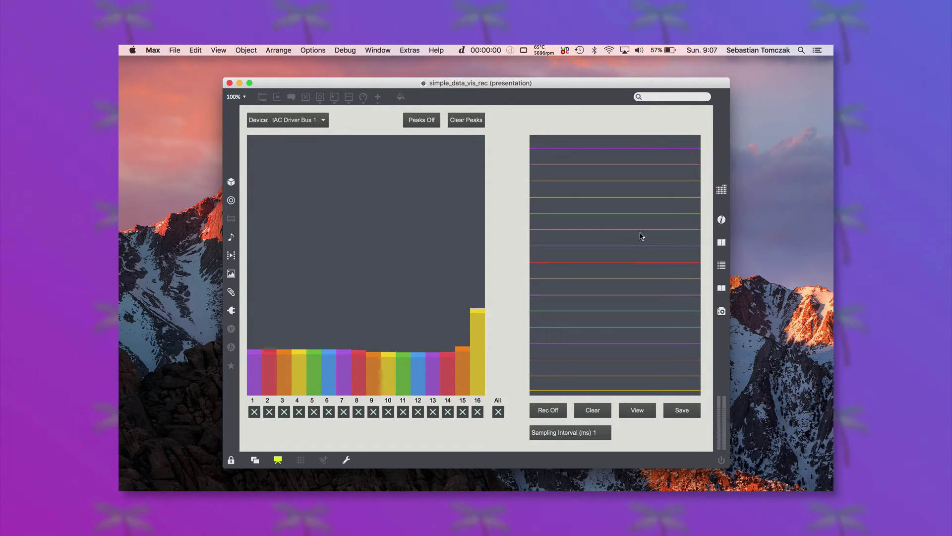
{"action": "left_click", "coordinate": [604, 431]}
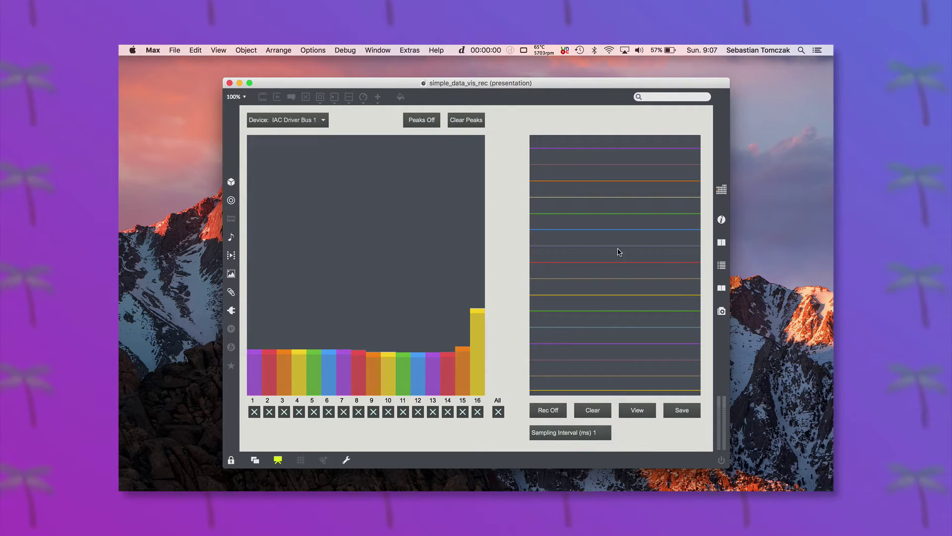
Set the sampling interval to 100 ms
{"action": "left_click", "coordinate": [603, 432]}
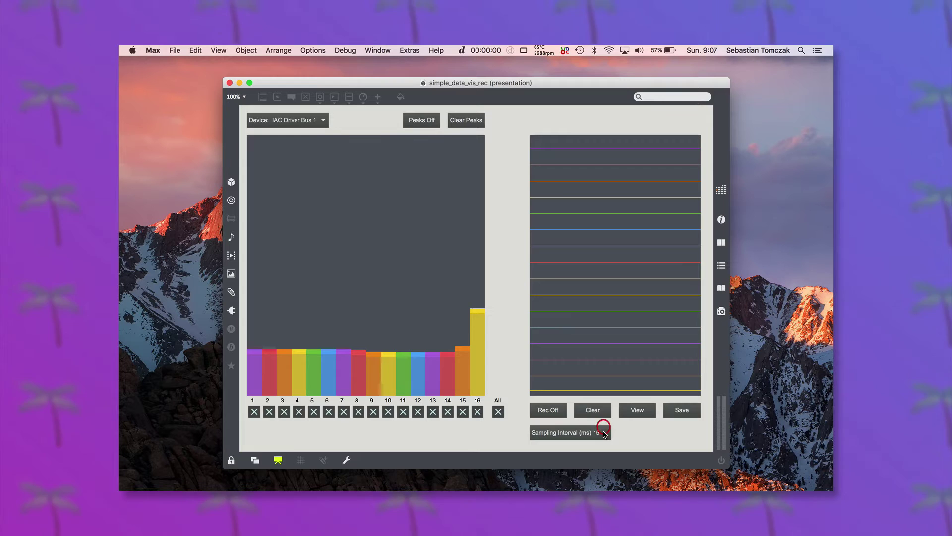
{"action": "type", "text": "100"}
{"action": "key", "text": "Return"}
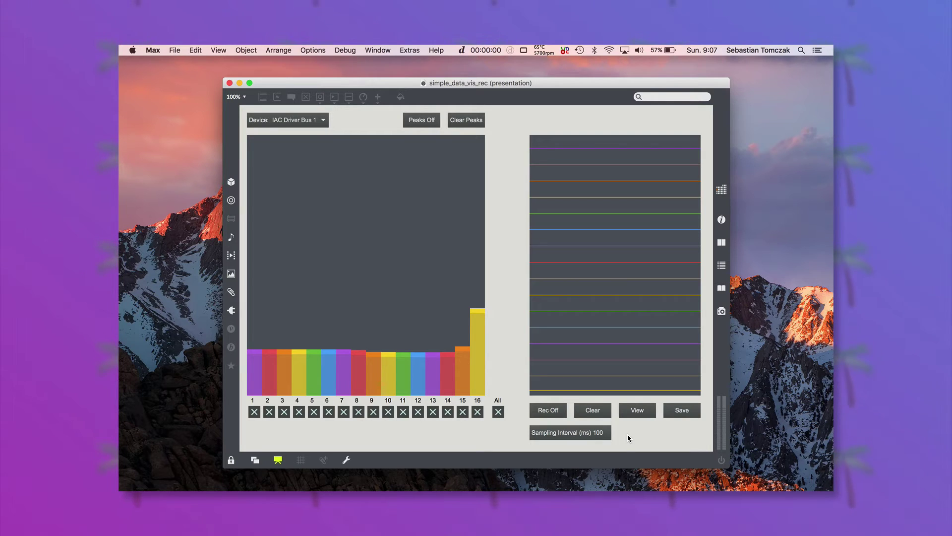
Start recording and draw a rising ramp across channels 2–16
{"action": "left_click", "coordinate": [636, 410]}
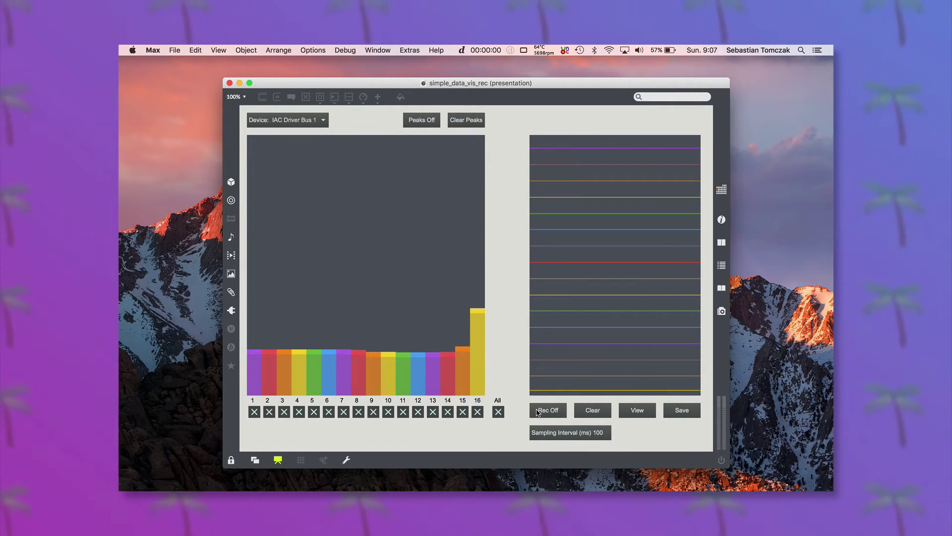
{"action": "left_click", "coordinate": [554, 412]}
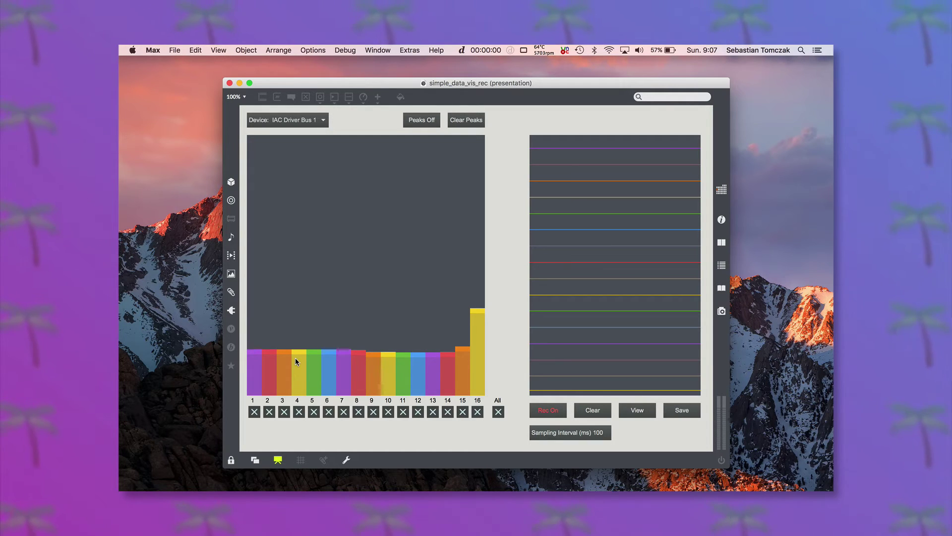
{"action": "mouse_move", "coordinate": [250, 358]}
{"action": "left_mouse_down"}
{"action": "mouse_move", "coordinate": [261, 251]}
{"action": "mouse_move", "coordinate": [348, 339]}
{"action": "mouse_move", "coordinate": [452, 263]}
{"action": "mouse_move", "coordinate": [406, 316]}
{"action": "mouse_move", "coordinate": [298, 244]}
{"action": "mouse_move", "coordinate": [355, 274]}
{"action": "mouse_move", "coordinate": [482, 234]}
{"action": "mouse_move", "coordinate": [345, 273]}
{"action": "mouse_move", "coordinate": [240, 257]}
{"action": "mouse_move", "coordinate": [378, 269]}
{"action": "mouse_move", "coordinate": [497, 261]}
{"action": "mouse_move", "coordinate": [381, 293]}
{"action": "mouse_move", "coordinate": [275, 233]}
{"action": "mouse_move", "coordinate": [456, 271]}
{"action": "left_mouse_up"}
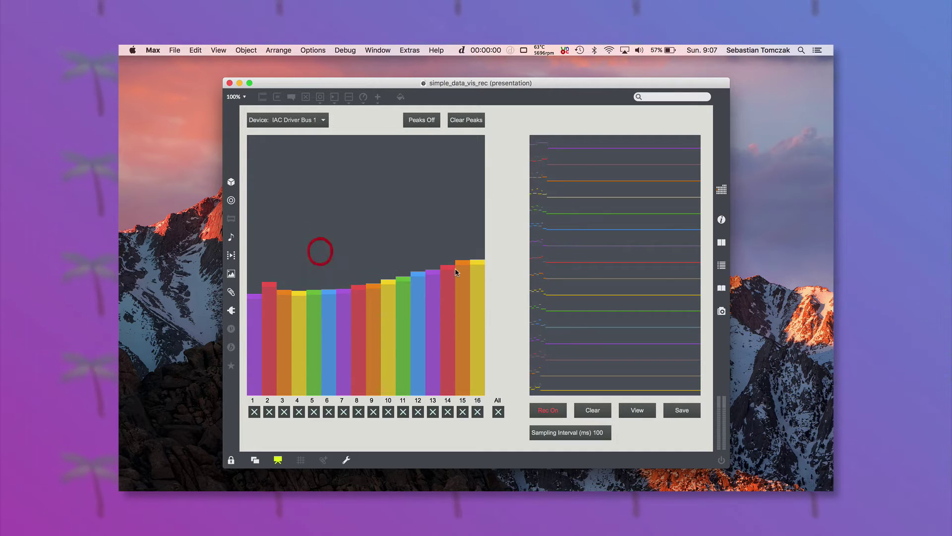
Stop recording and view the recorded data as text, widened to show all 16 columns
{"action": "left_click", "coordinate": [547, 410]}
{"action": "left_click", "coordinate": [638, 410]}
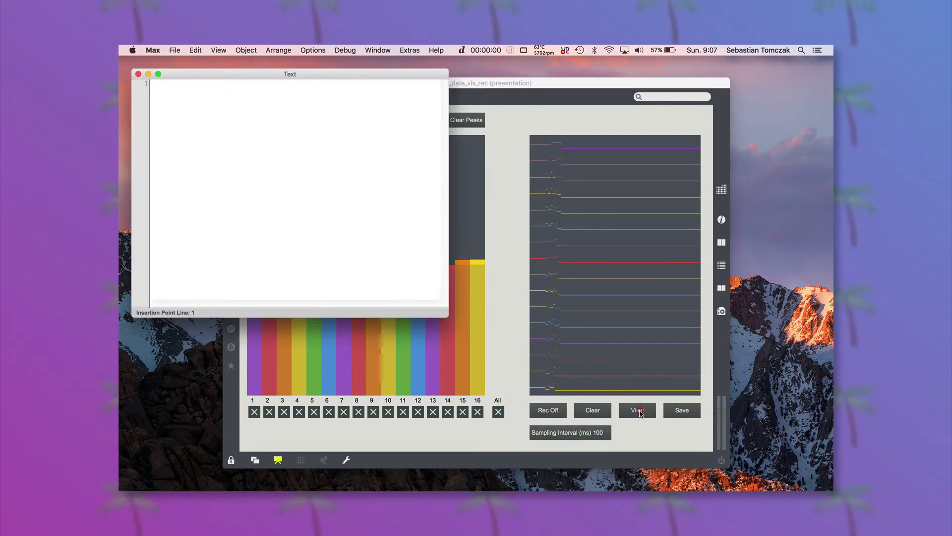
{"action": "left_click_drag", "start_coordinate": [448, 316], "coordinate": [832, 357]}
{"action": "scroll", "coordinate": [580, 199], "scroll_direction": "down", "scroll_amount": 10}
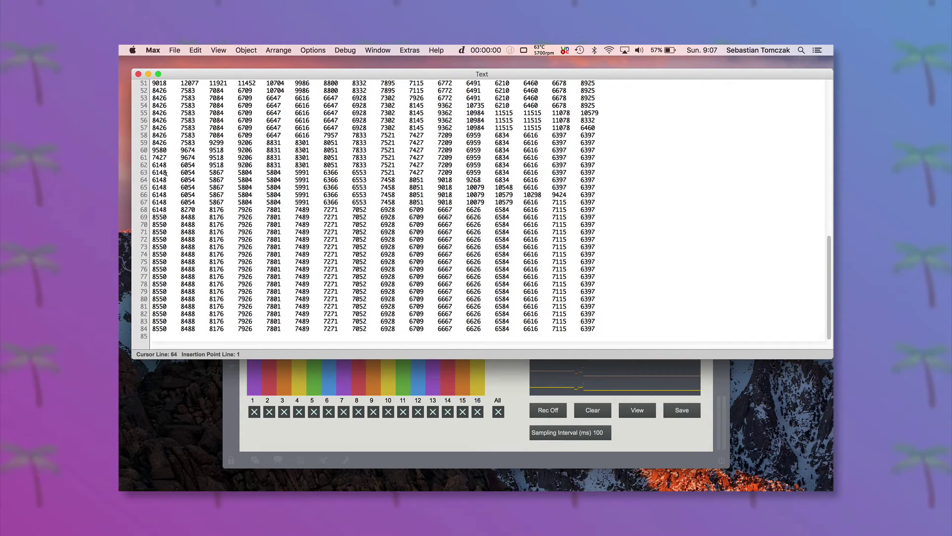
{"action": "scroll", "coordinate": [173, 194], "scroll_direction": "up", "scroll_amount": 10}
Inspect the tab-separated values on the first row, then close the data window
{"action": "left_click_drag", "start_coordinate": [152, 83], "coordinate": [614, 81]}
{"action": "left_click", "coordinate": [609, 82]}
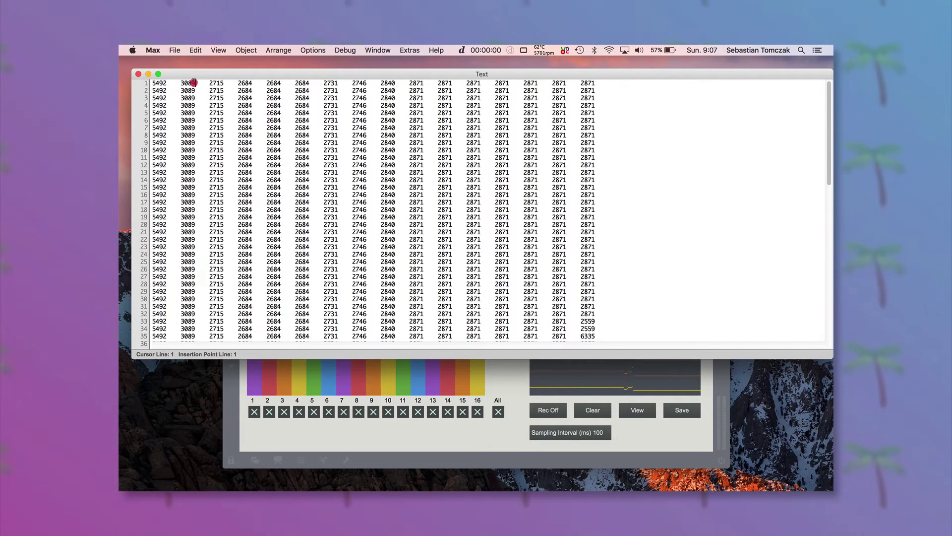
{"action": "left_click_drag", "start_coordinate": [196, 83], "coordinate": [208, 82]}
{"action": "left_click", "coordinate": [138, 74]}
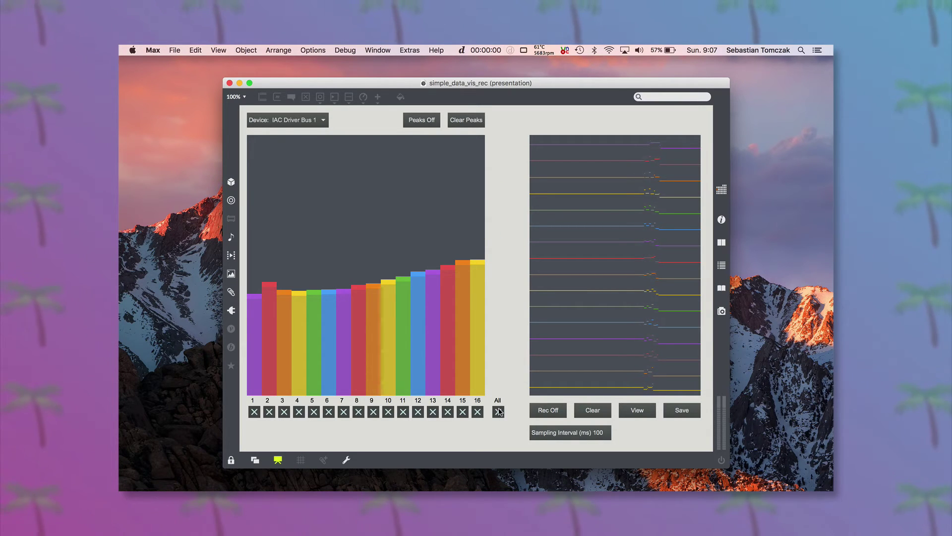
Try out the channel toggles, ending with every channel turned off
{"action": "left_click", "coordinate": [498, 412]}
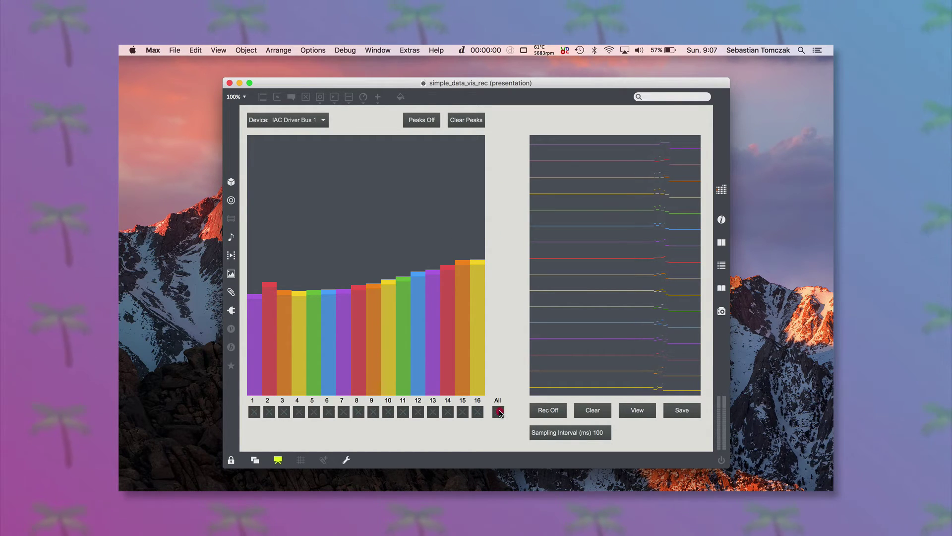
{"action": "left_click", "coordinate": [270, 412]}
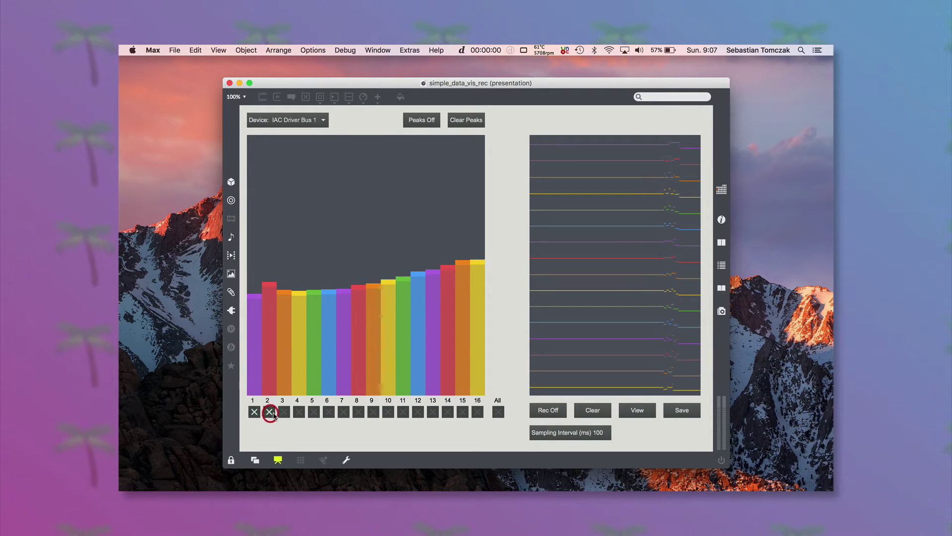
{"action": "left_click", "coordinate": [299, 411]}
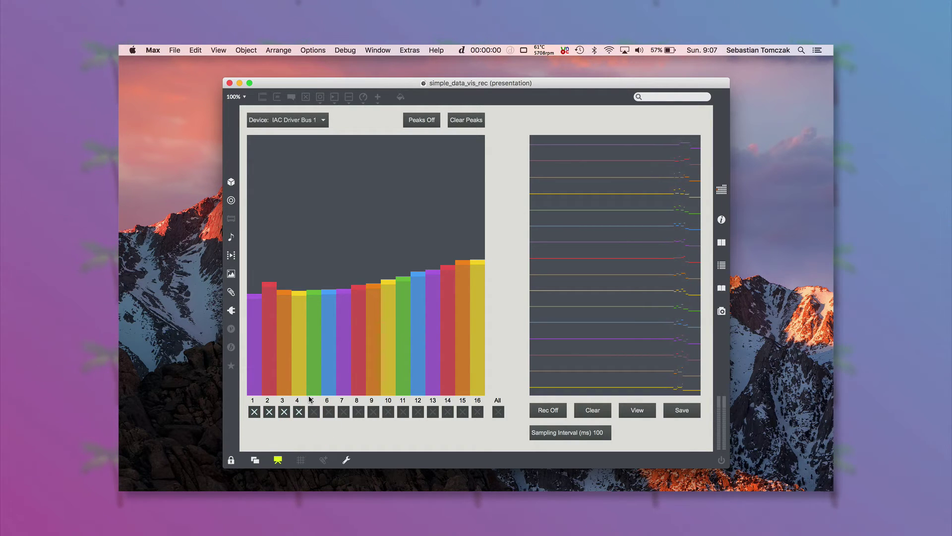
{"action": "left_click", "coordinate": [503, 412]}
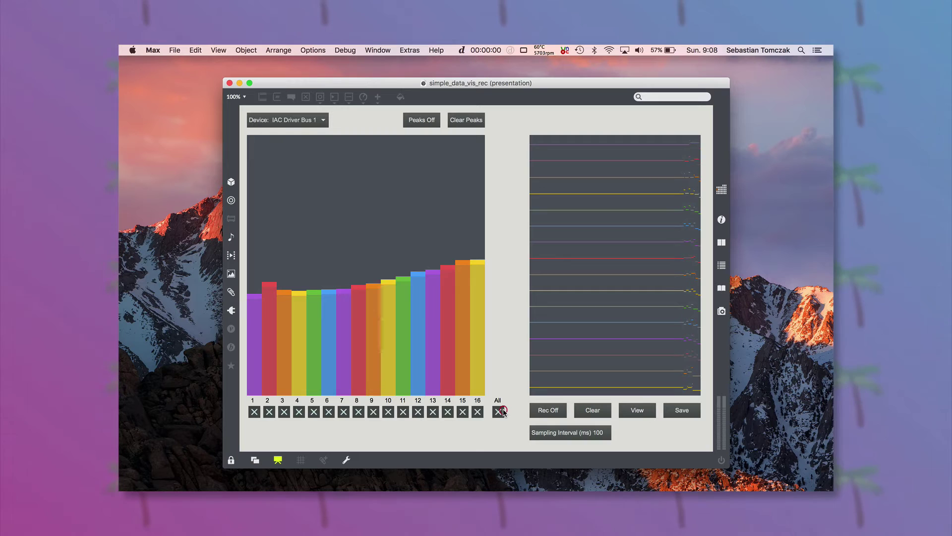
{"action": "left_click", "coordinate": [502, 411]}
{"action": "left_click", "coordinate": [254, 412]}
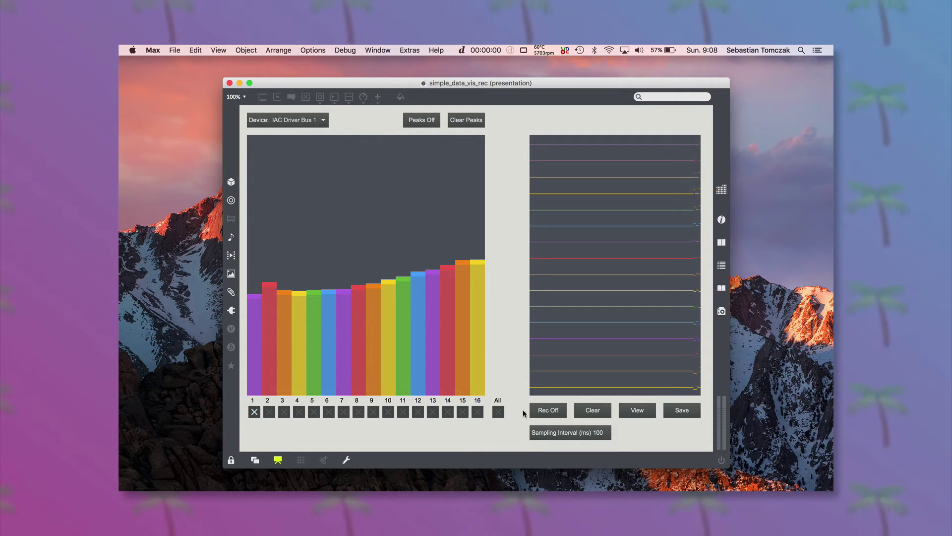
{"action": "left_click", "coordinate": [499, 411]}
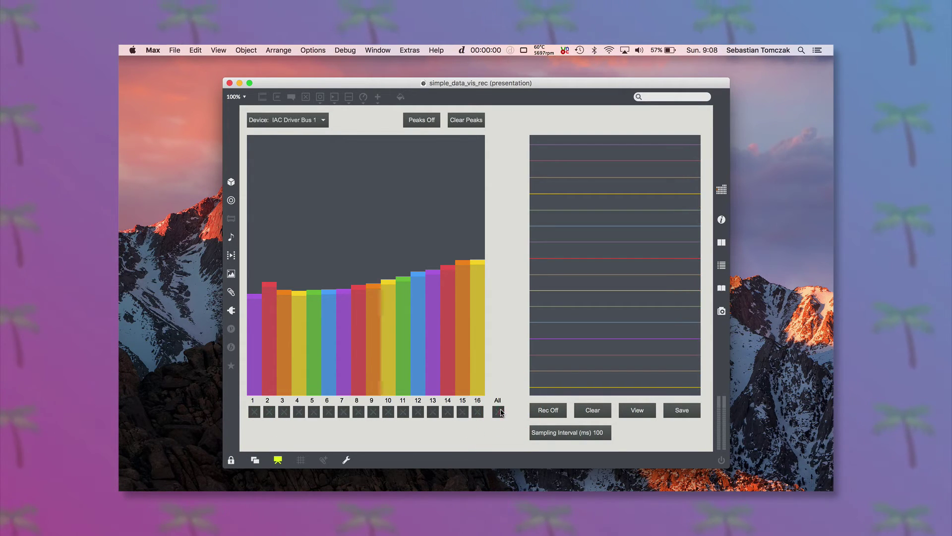
Enable channels 1, 2, 3 and 4 only, and launch Ableton Live
{"action": "left_click", "coordinate": [254, 412]}
{"action": "left_click", "coordinate": [270, 412]}
{"action": "left_click", "coordinate": [284, 411]}
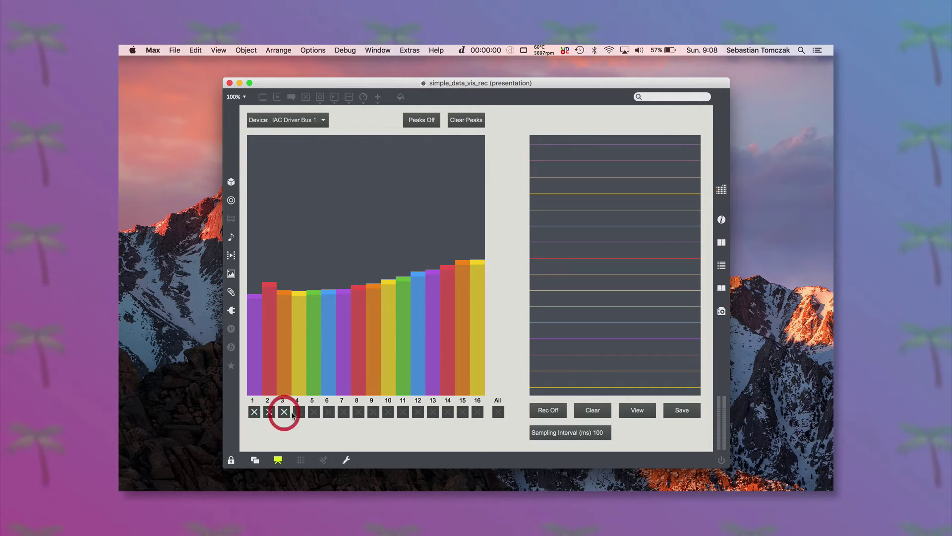
{"action": "left_click", "coordinate": [299, 412]}
{"action": "left_click", "coordinate": [381, 476]}
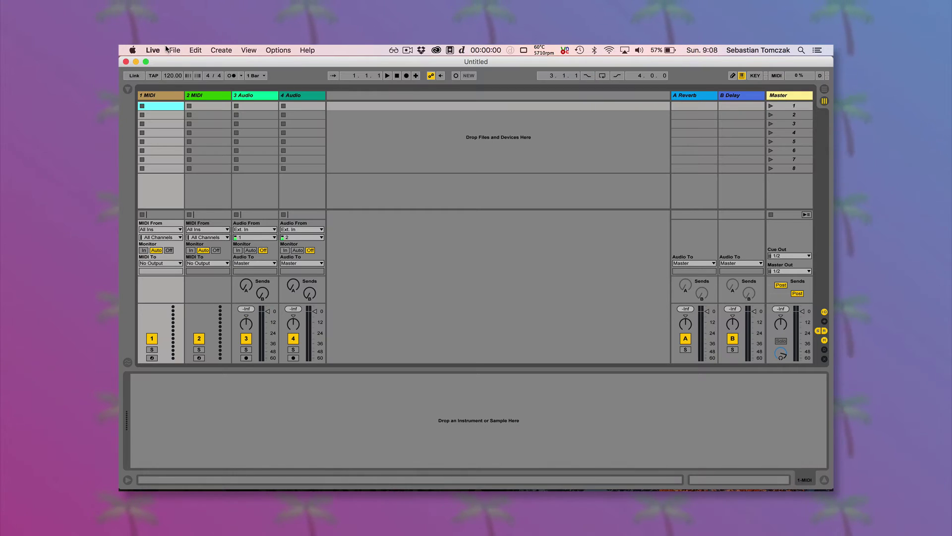
Open the recent Live set Test_Session, select its 1 MIDI track, and return to Max
{"action": "left_click", "coordinate": [174, 50]}
{"action": "mouse_move", "coordinate": [238, 81]}
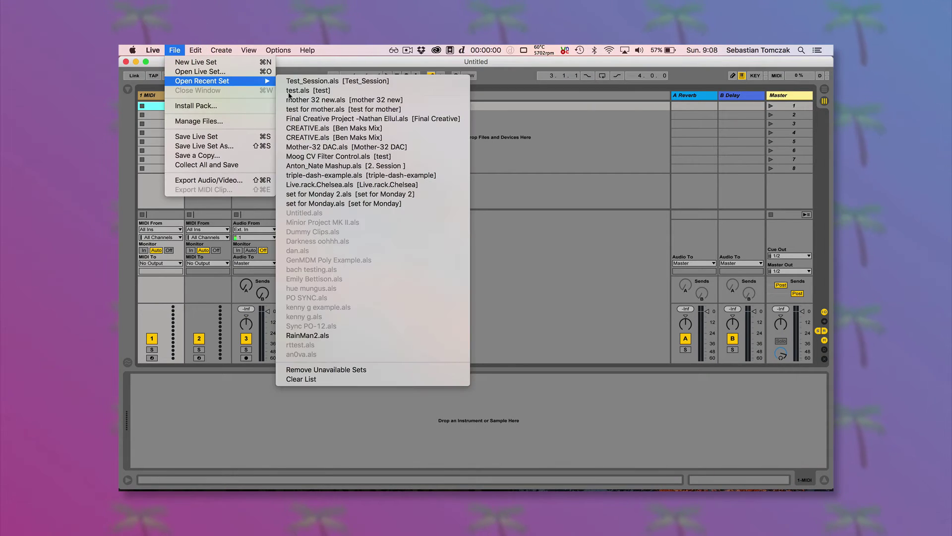
{"action": "left_click", "coordinate": [315, 82]}
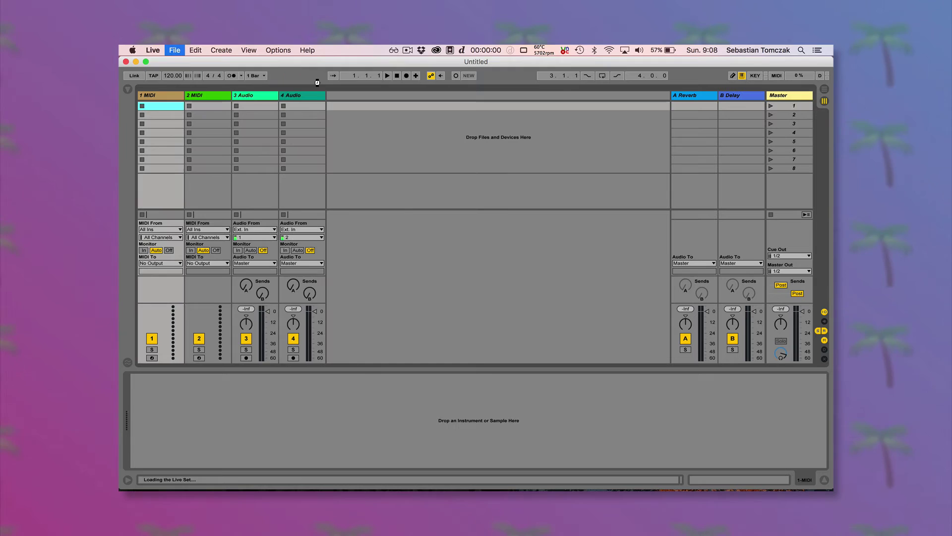
{"action": "left_click", "coordinate": [163, 92]}
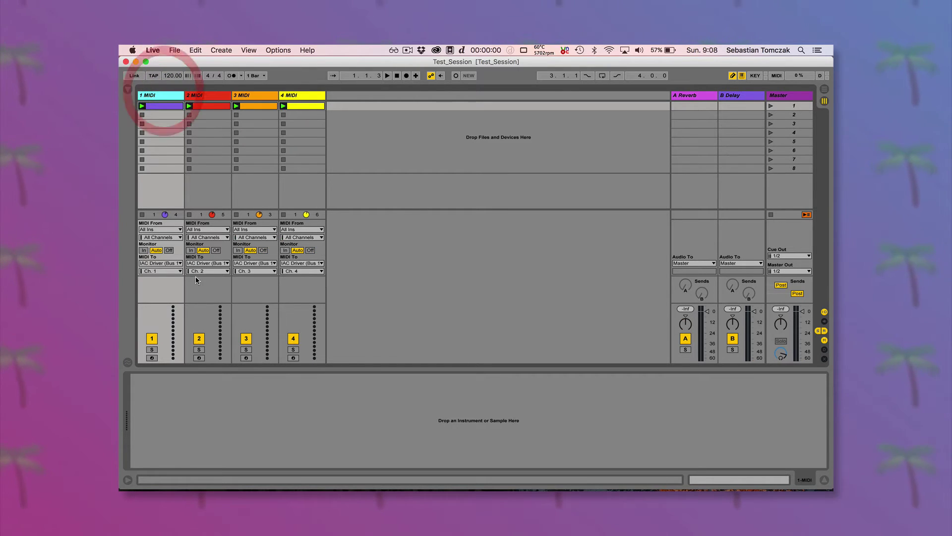
{"action": "key", "text": "super+Tab"}
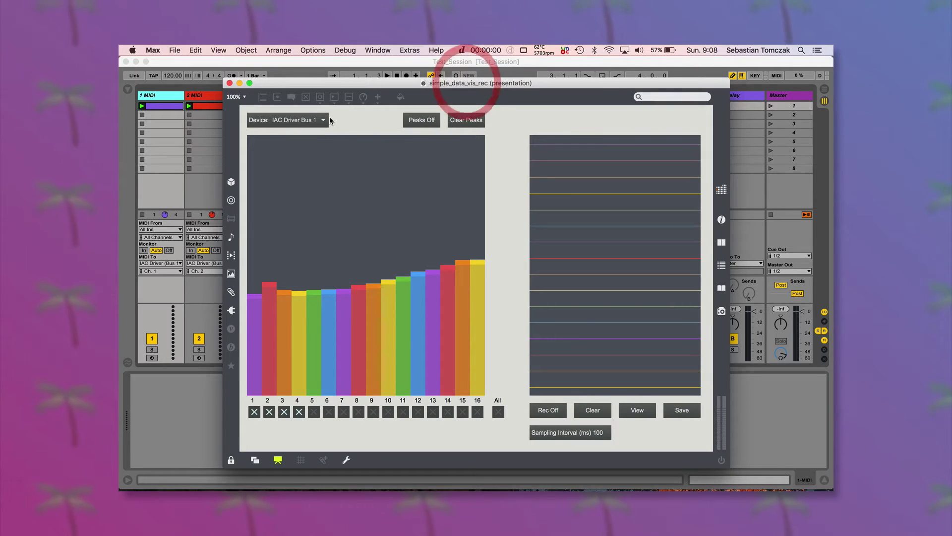
Keep IAC Driver Bus 1 as input, clear the plot, and start Live playback before returning to Max
{"action": "left_click", "coordinate": [304, 119]}
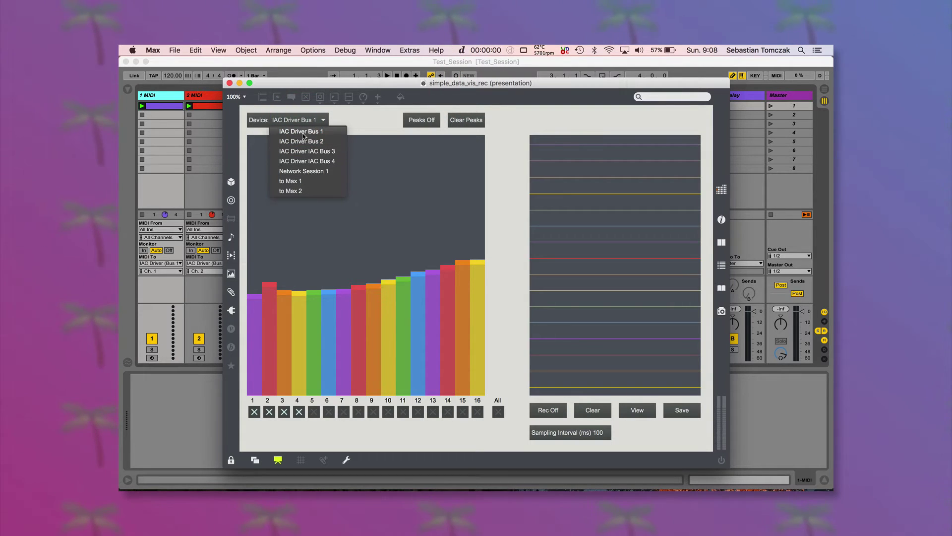
{"action": "left_click", "coordinate": [329, 131]}
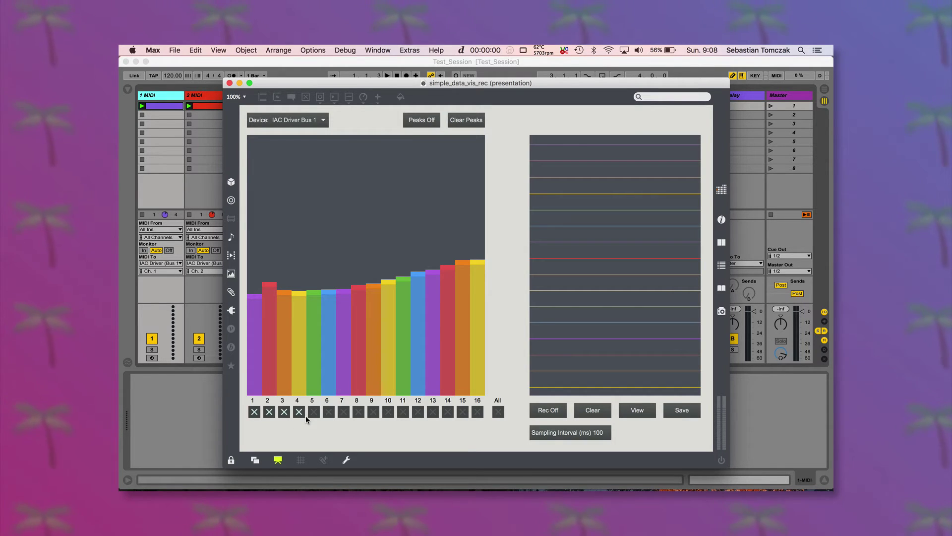
{"action": "left_click", "coordinate": [593, 411]}
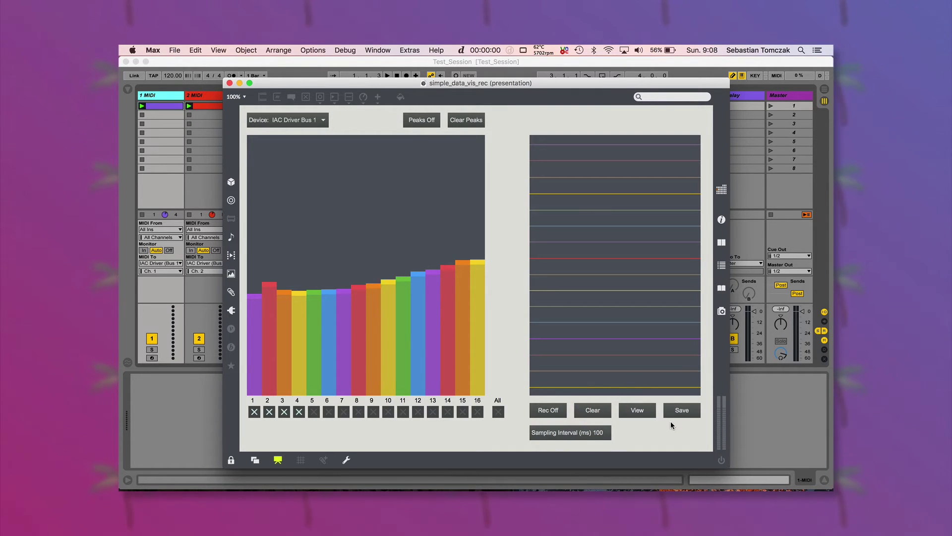
{"action": "left_click", "coordinate": [167, 427]}
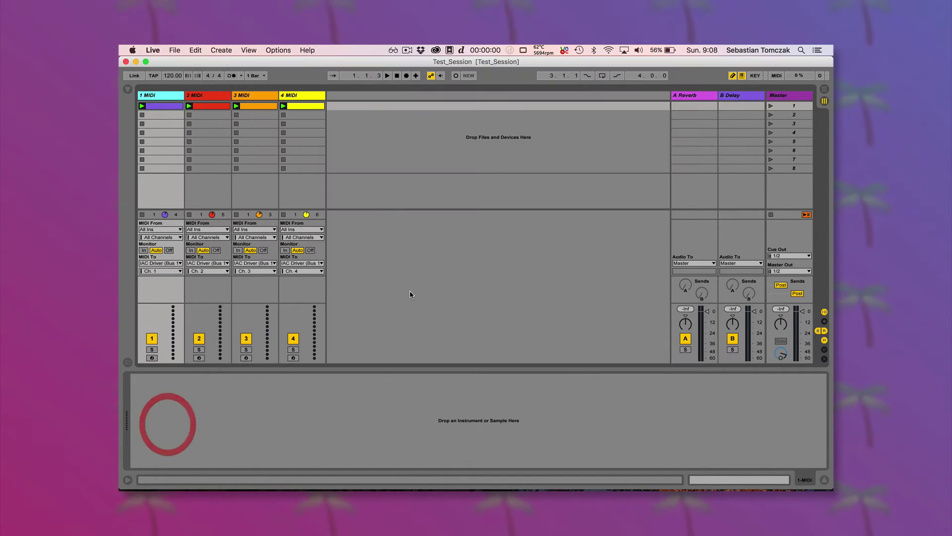
{"action": "key", "text": "super+Tab"}
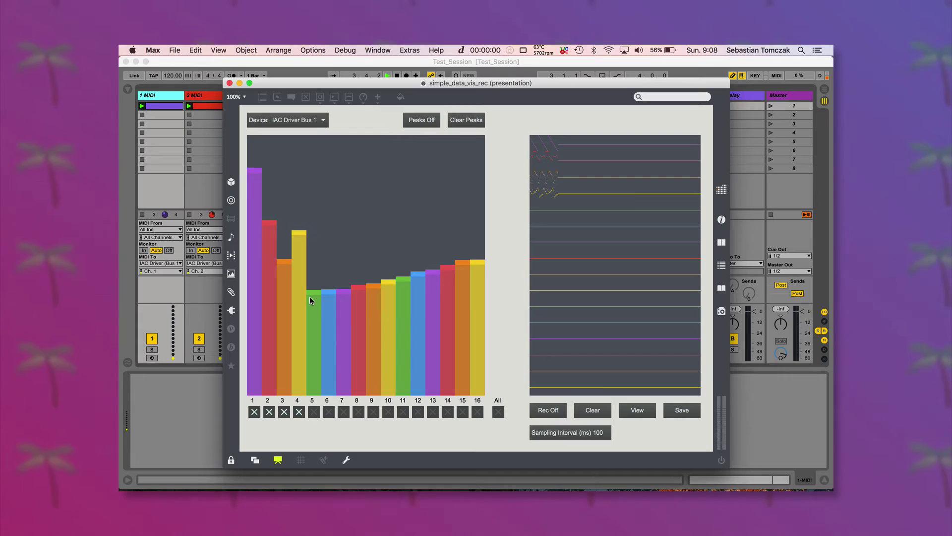
Clear the plot, switch recording on, and enter a 1 ms sampling interval
{"action": "left_click", "coordinate": [596, 411]}
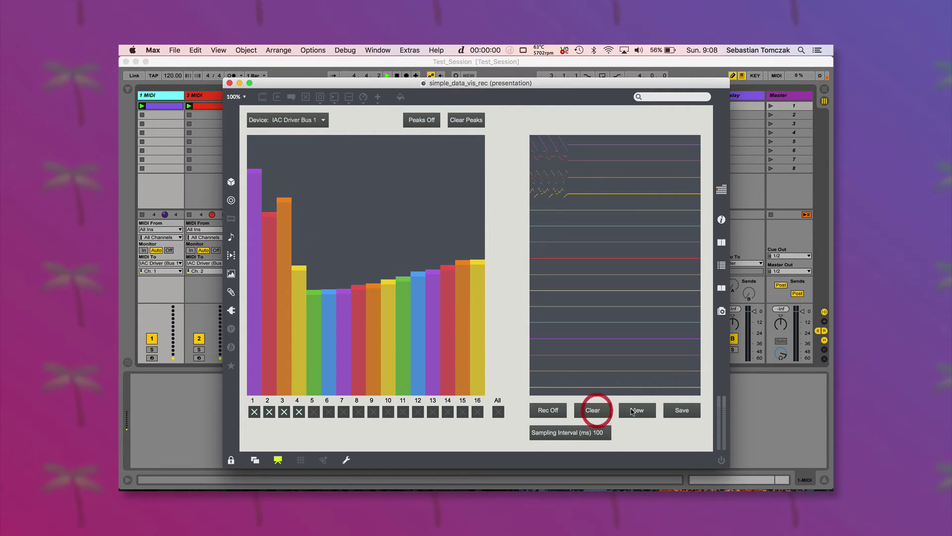
{"action": "left_click", "coordinate": [549, 411]}
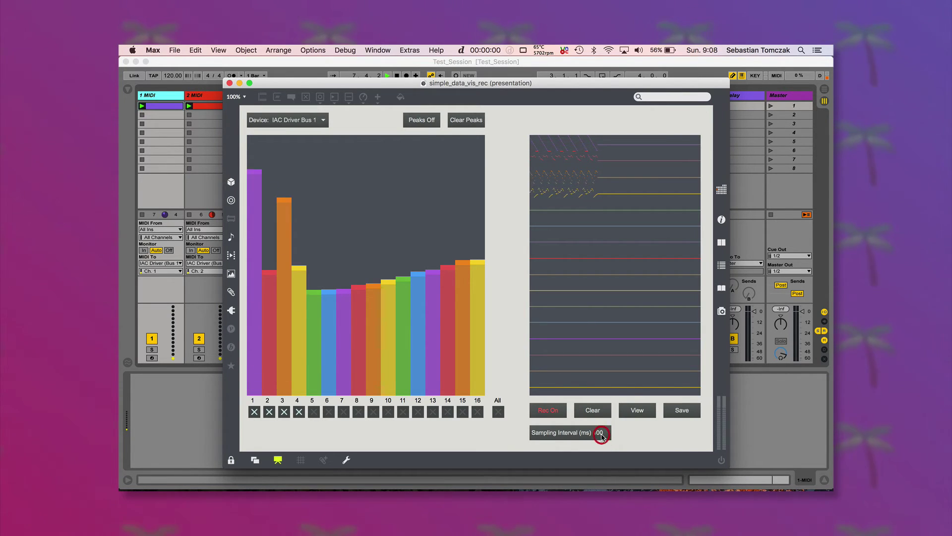
{"action": "type", "text": "1"}
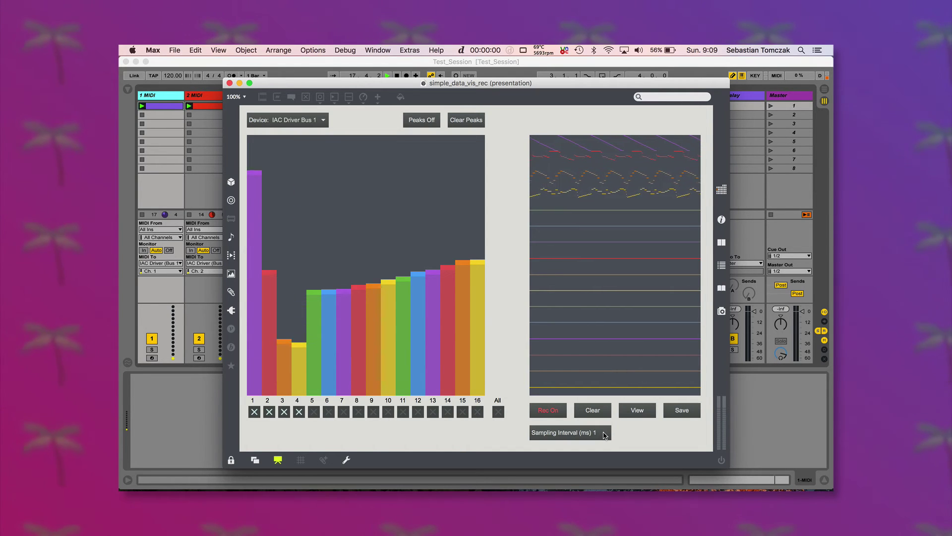
Stop recording, scroll to the end of the 19,764-line text listing, and close it
{"action": "left_click", "coordinate": [550, 411]}
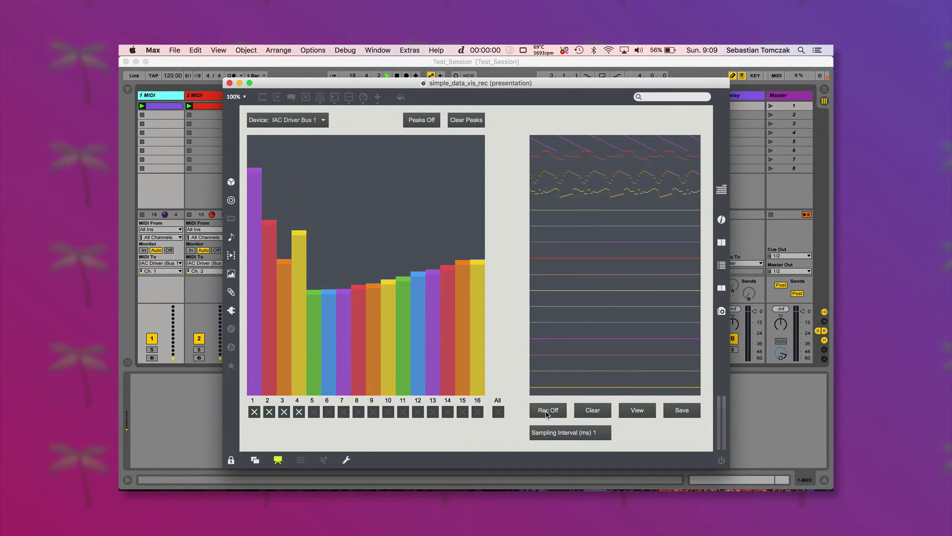
{"action": "left_click", "coordinate": [632, 412]}
{"action": "scroll", "coordinate": [292, 190], "scroll_direction": "down", "scroll_amount": 20}
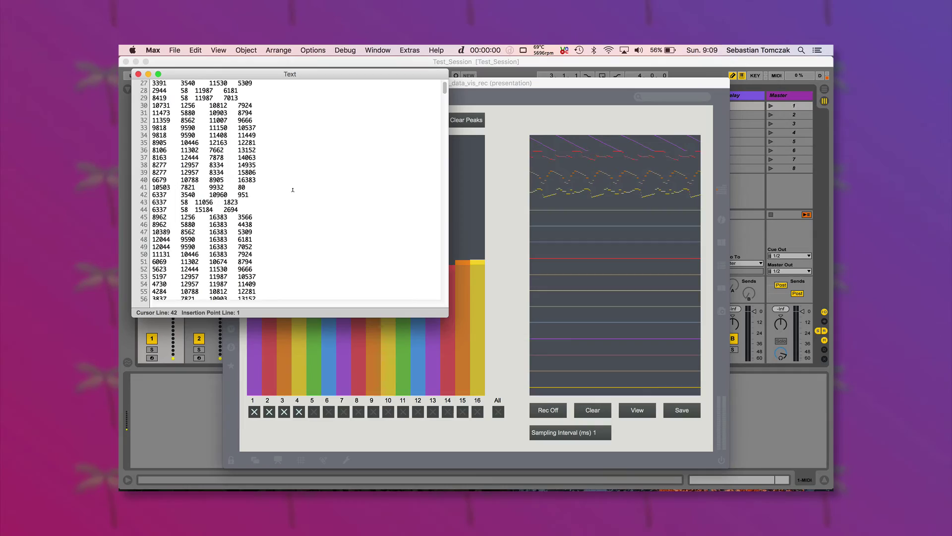
{"action": "scroll", "coordinate": [292, 190], "scroll_direction": "down", "scroll_amount": 20}
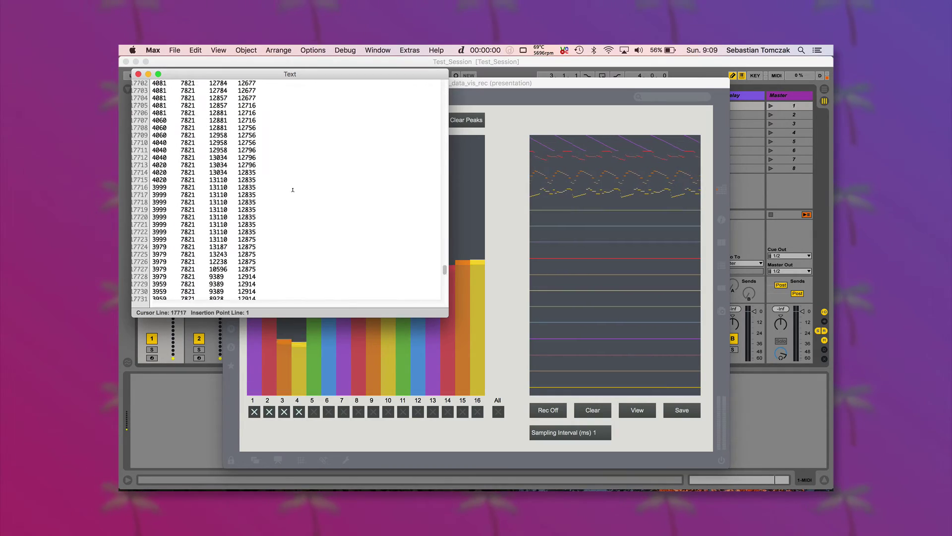
{"action": "left_click", "coordinate": [138, 74]}
Save the recorded data to the Desktop as sample_data.txt
{"action": "left_click", "coordinate": [682, 409]}
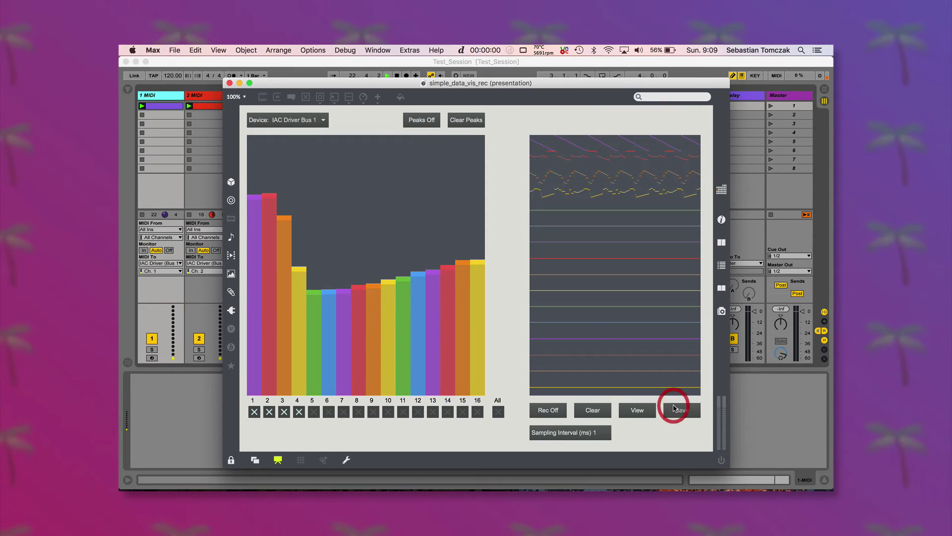
{"action": "key", "text": "super"}
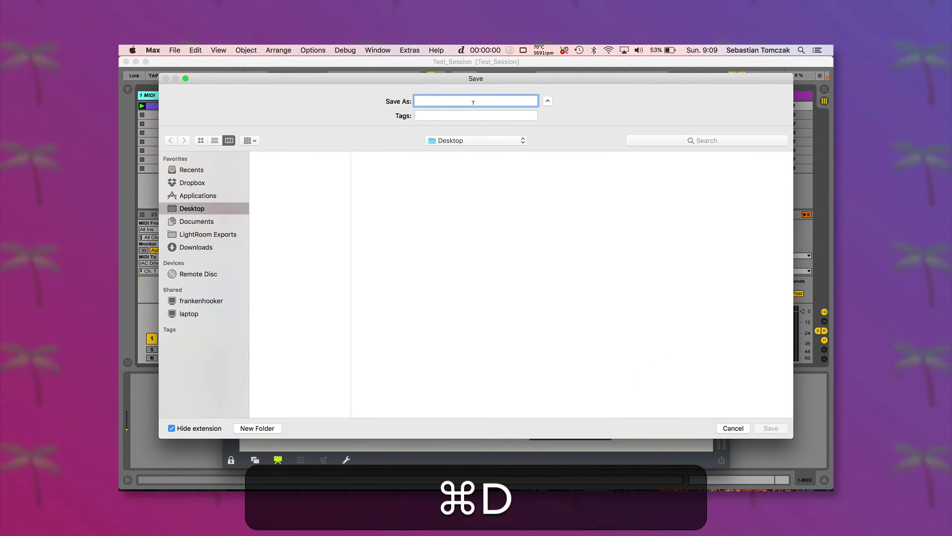
{"action": "left_click", "coordinate": [473, 102]}
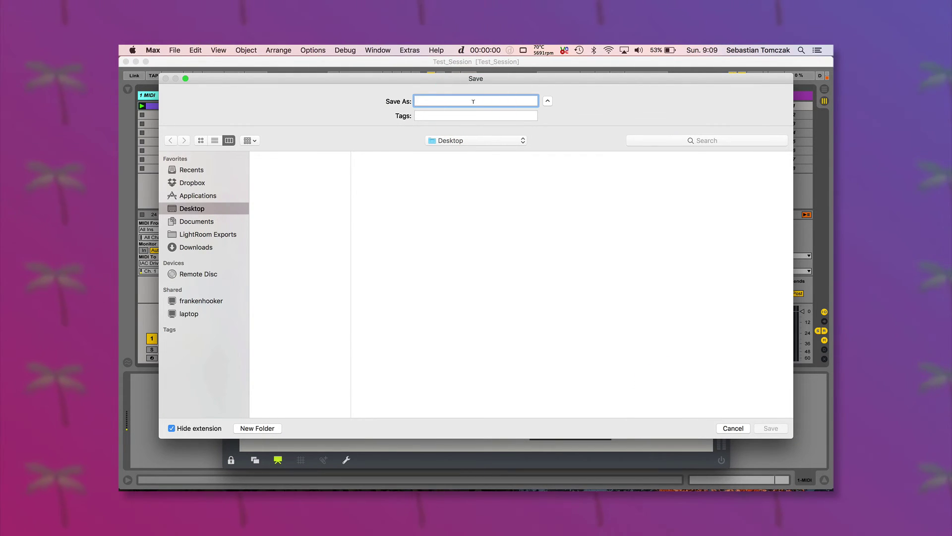
{"action": "type", "text": "sample_data.txt"}
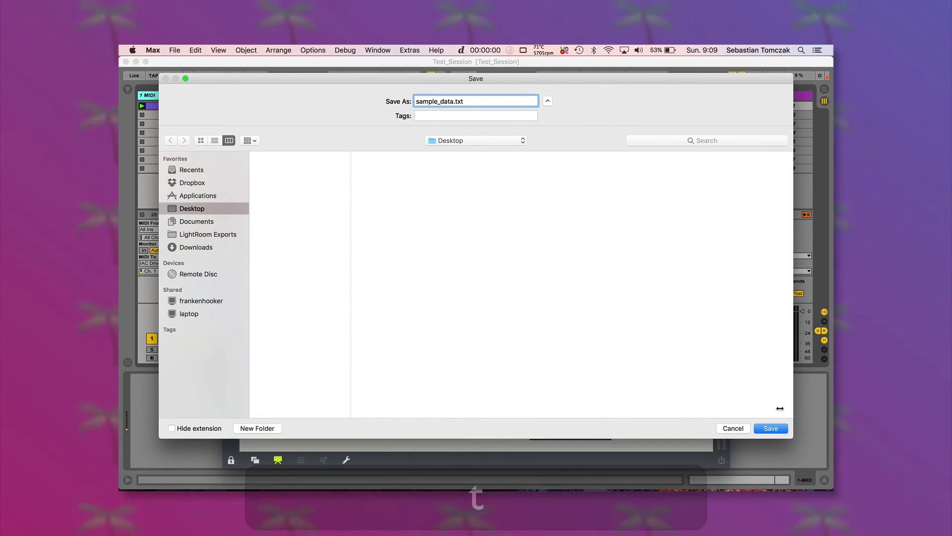
{"action": "left_click", "coordinate": [770, 428]}
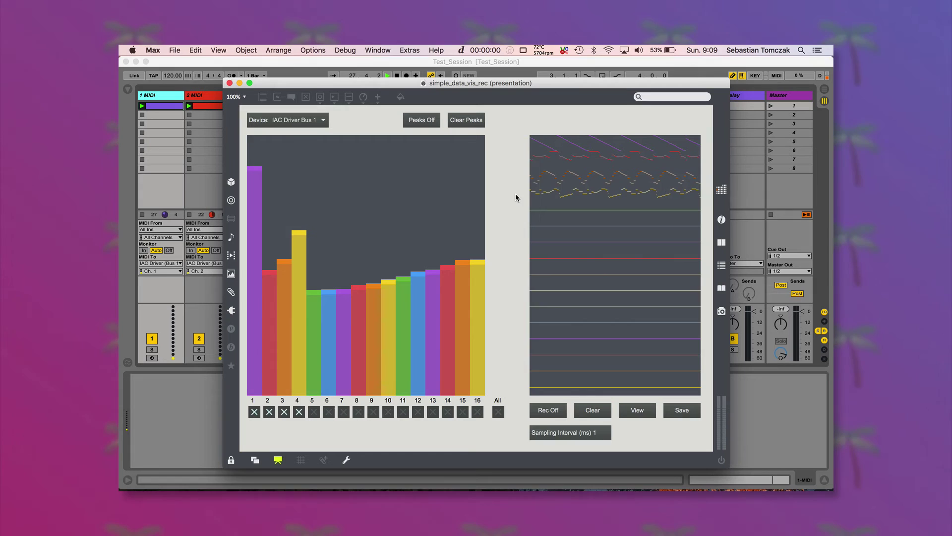
Open sample_data.txt from the Desktop in Microsoft Excel
{"action": "left_click", "coordinate": [167, 488]}
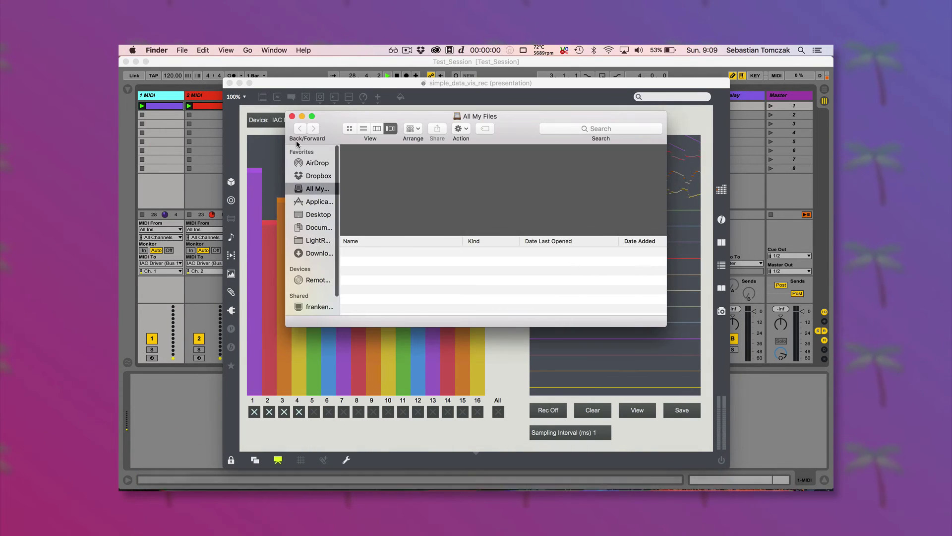
{"action": "left_click", "coordinate": [318, 214]}
{"action": "right_click", "coordinate": [380, 164]}
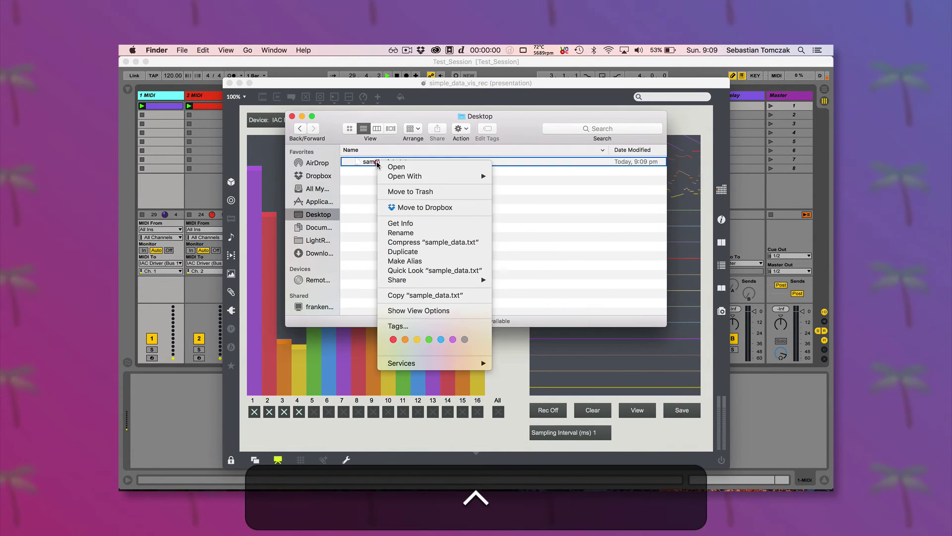
{"action": "mouse_move", "coordinate": [411, 176]}
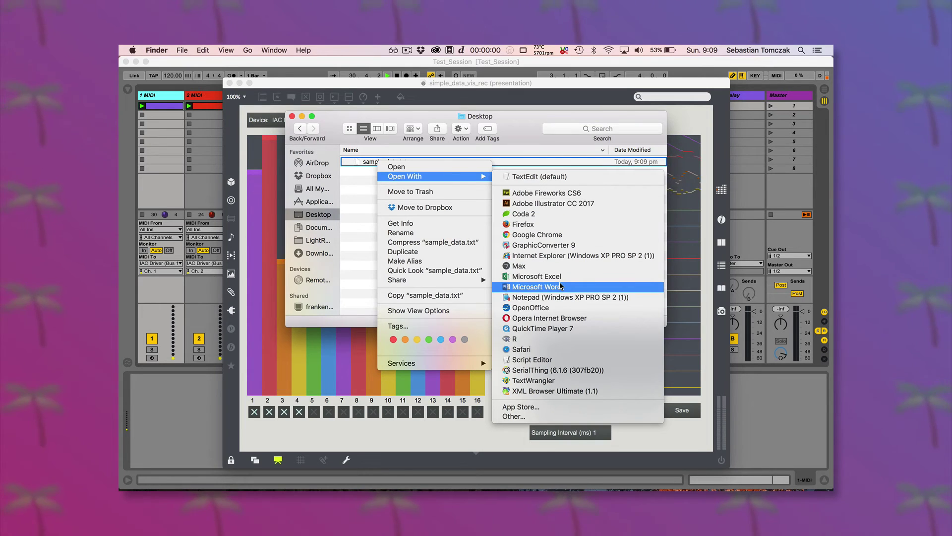
{"action": "left_click", "coordinate": [560, 277]}
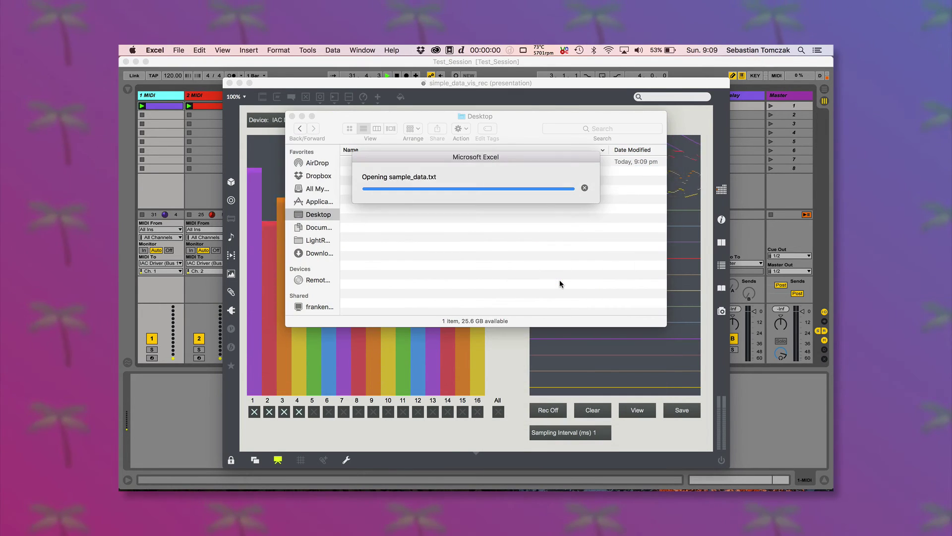
Scroll through the recorded pitch-bend values, spot-check cells in columns A and D, and return to A1
{"action": "scroll", "coordinate": [159, 161], "scroll_direction": "down", "scroll_amount": 15}
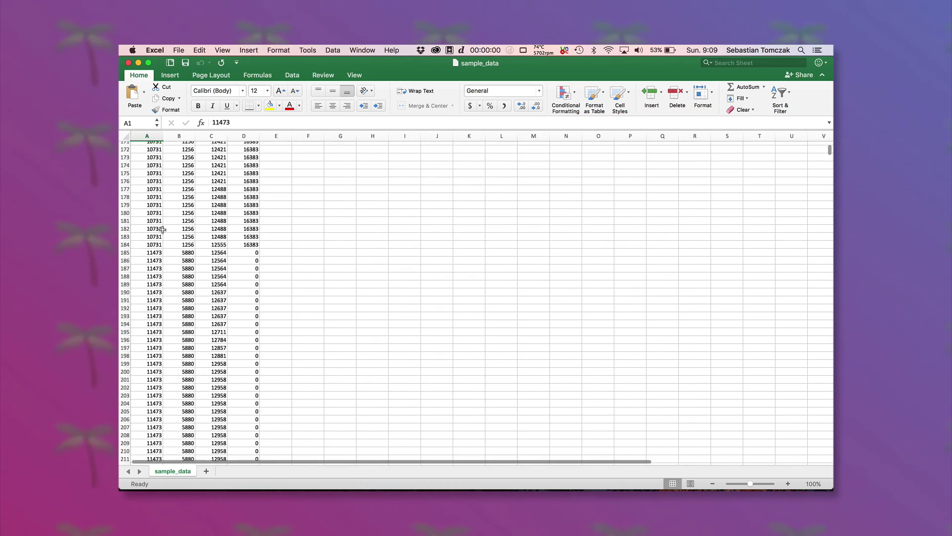
{"action": "scroll", "coordinate": [151, 143], "scroll_direction": "up", "scroll_amount": 15}
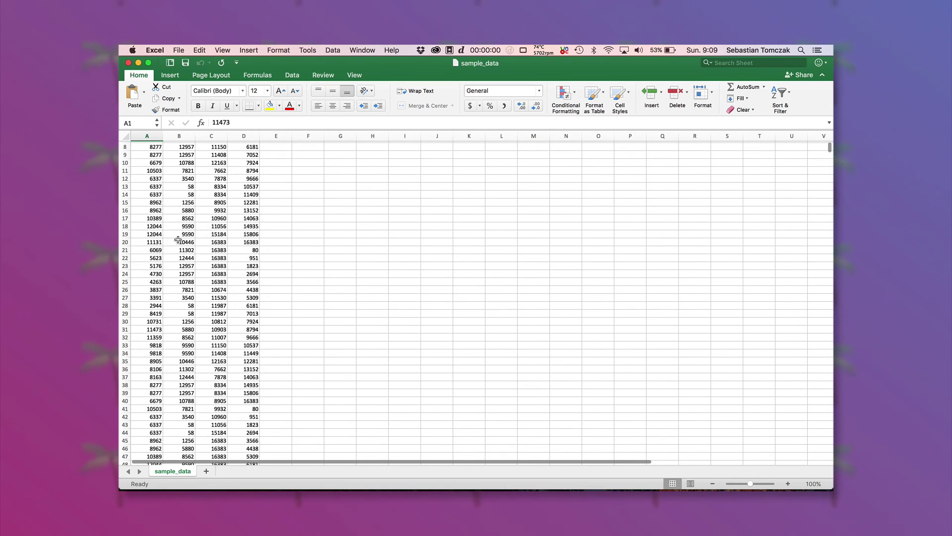
{"action": "scroll", "coordinate": [177, 240], "scroll_direction": "up", "scroll_amount": 3}
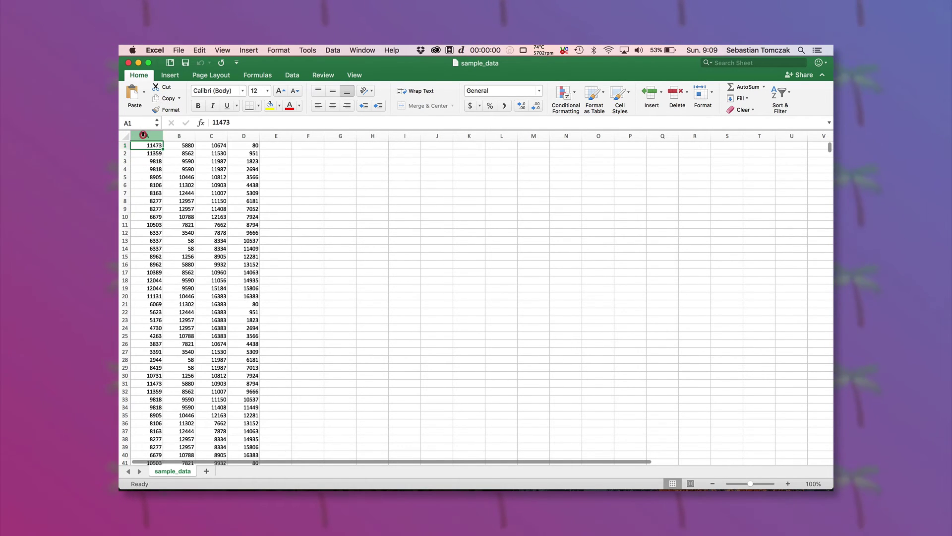
{"action": "left_click_drag", "start_coordinate": [143, 134], "coordinate": [243, 134]}
{"action": "left_click", "coordinate": [308, 161]}
{"action": "left_click", "coordinate": [252, 161]}
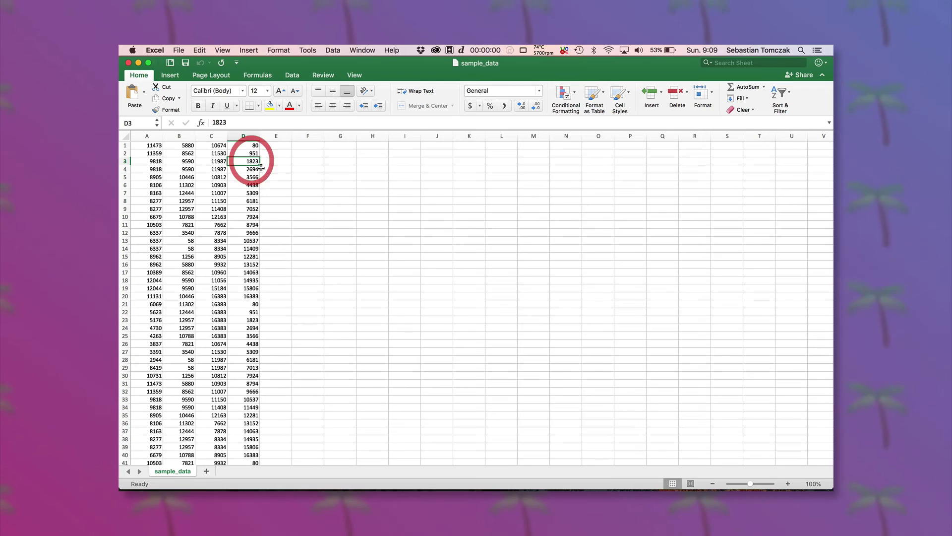
{"action": "left_click", "coordinate": [162, 163]}
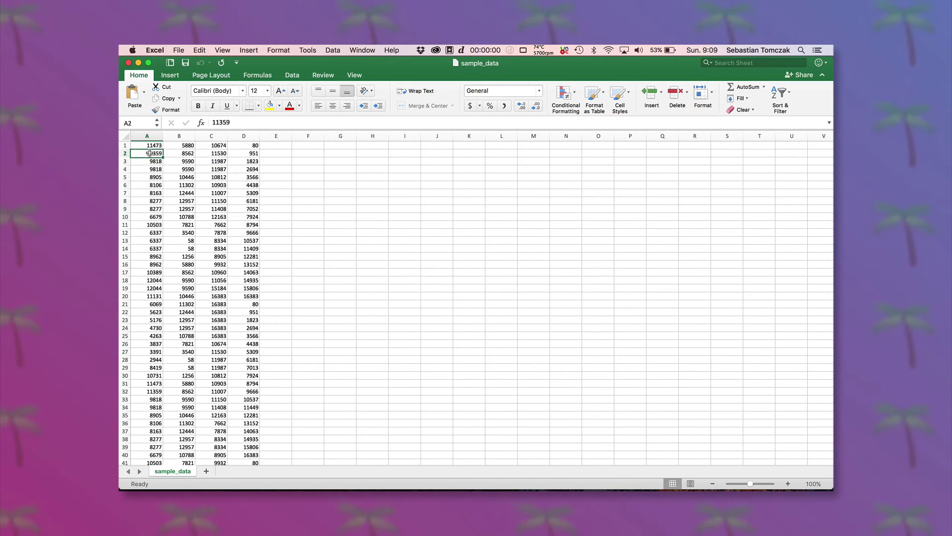
{"action": "left_click", "coordinate": [146, 145]}
Select data columns A through D for charting
{"action": "left_click", "coordinate": [125, 146]}
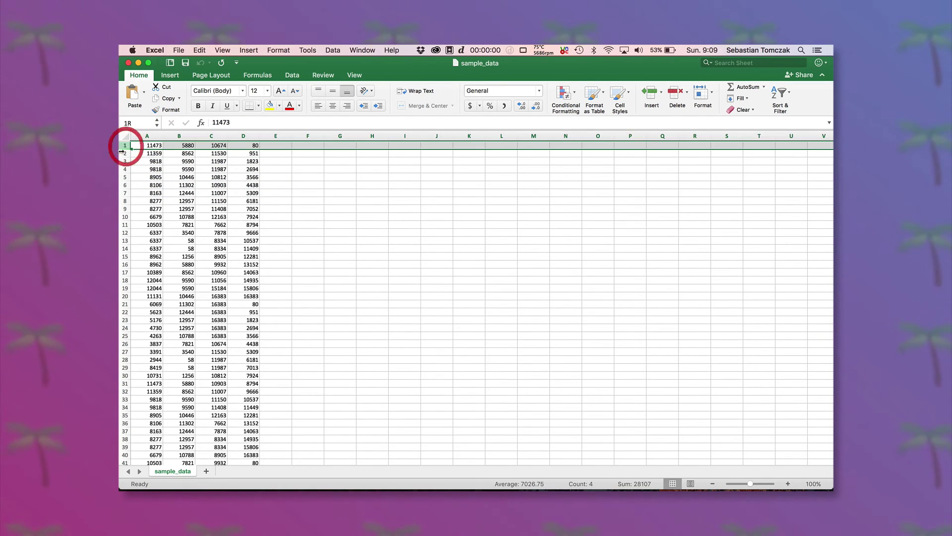
{"action": "left_click", "coordinate": [254, 176]}
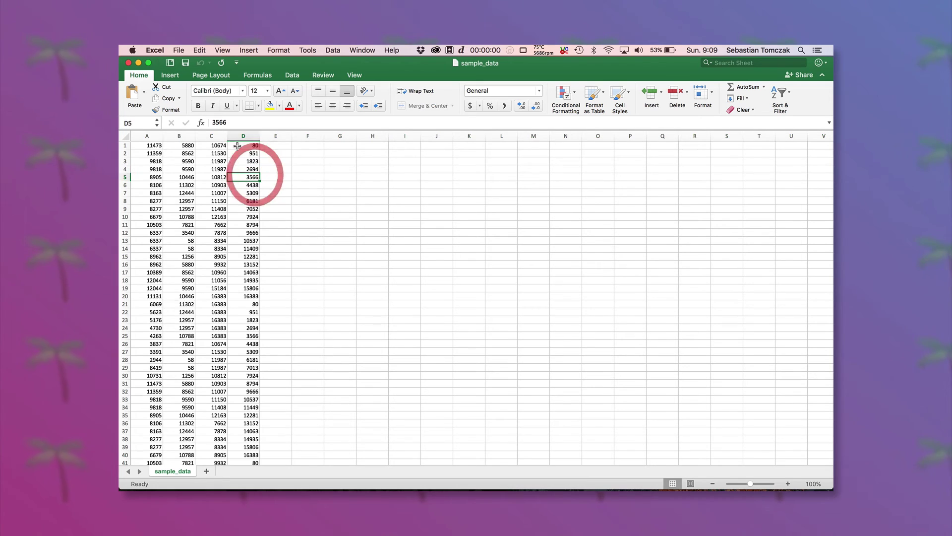
{"action": "left_click", "coordinate": [154, 137]}
{"action": "left_click", "coordinate": [195, 160]}
{"action": "left_click_drag", "start_coordinate": [149, 137], "coordinate": [259, 133]}
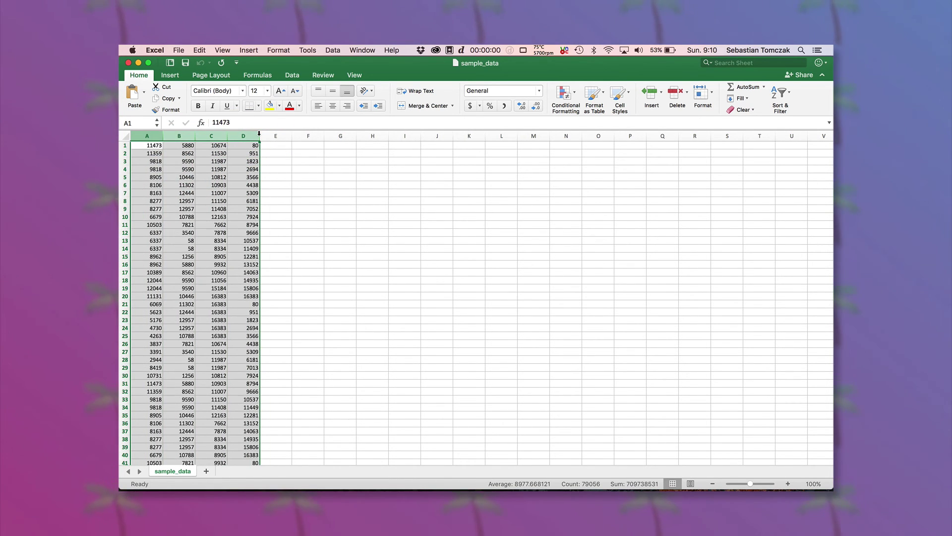
Insert a line chart of the selected columns A–D
{"action": "left_click", "coordinate": [249, 50]}
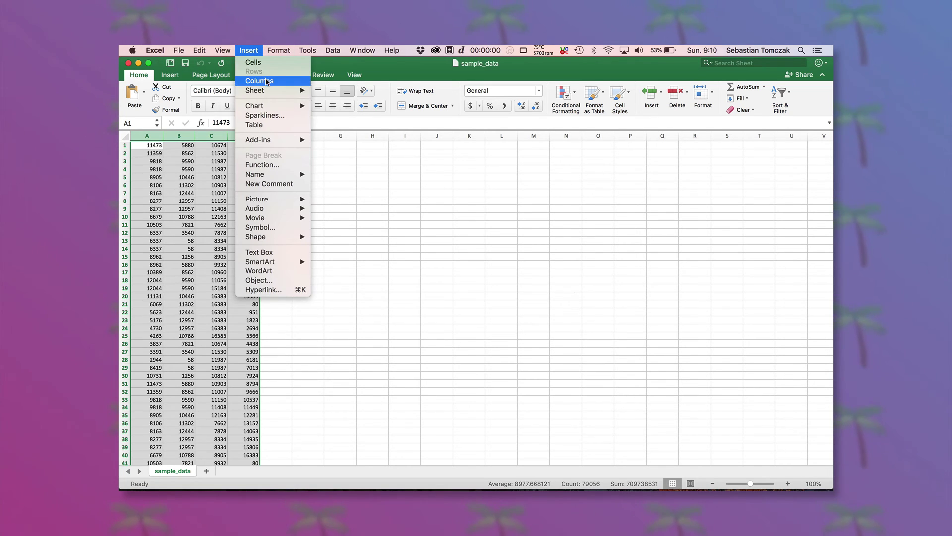
{"action": "mouse_move", "coordinate": [265, 105]}
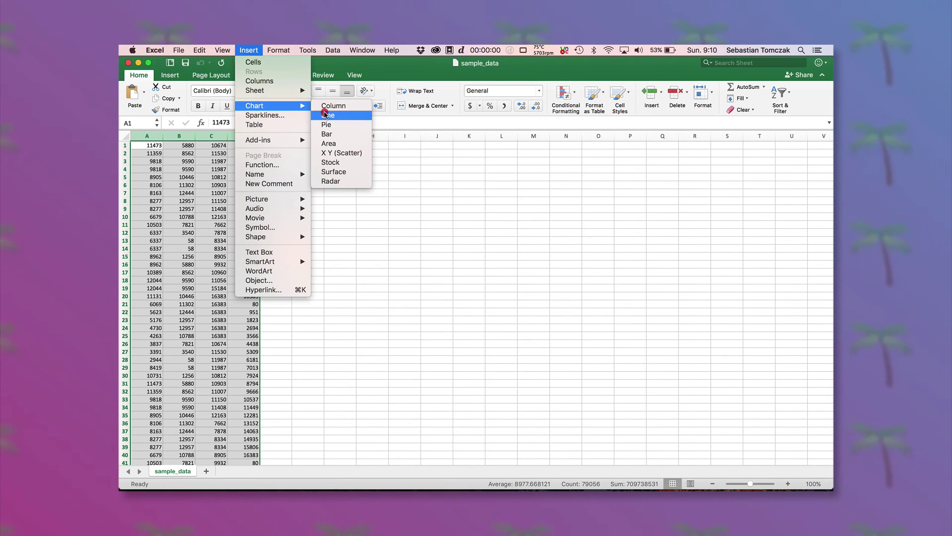
{"action": "left_click", "coordinate": [325, 115]}
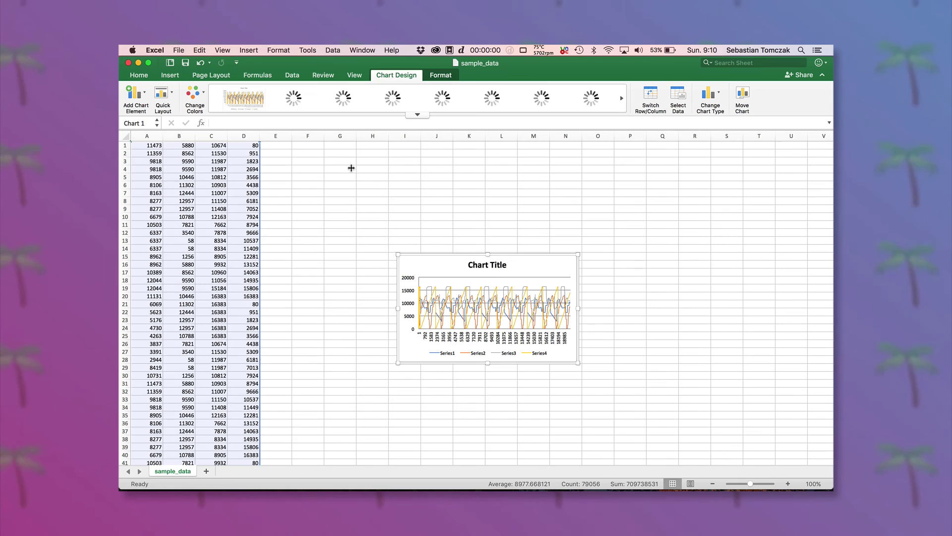
Move the chart beside the data and enlarge it to fill the sheet area
{"action": "left_click_drag", "start_coordinate": [433, 261], "coordinate": [302, 157]}
{"action": "left_click_drag", "start_coordinate": [447, 259], "coordinate": [808, 447]}
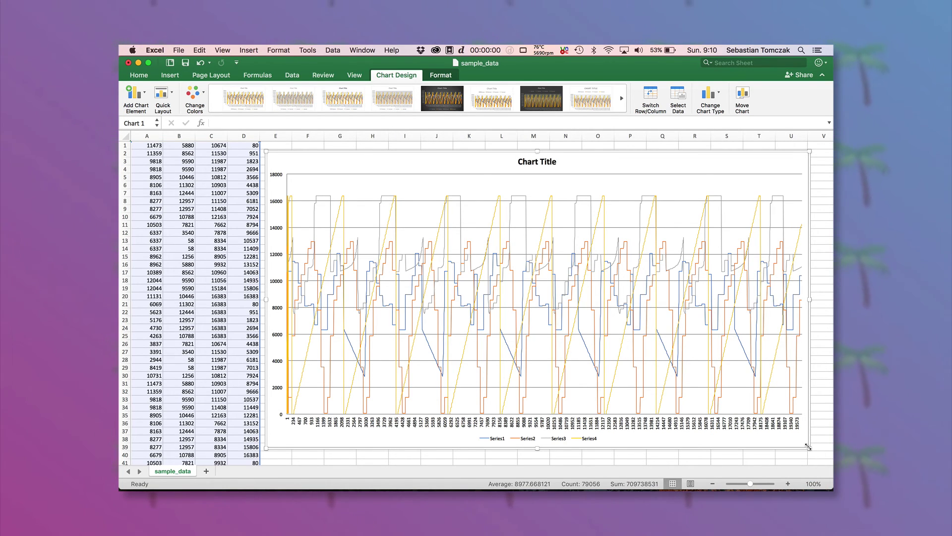
{"action": "left_click", "coordinate": [357, 145]}
{"action": "mouse_move", "coordinate": [439, 488]}
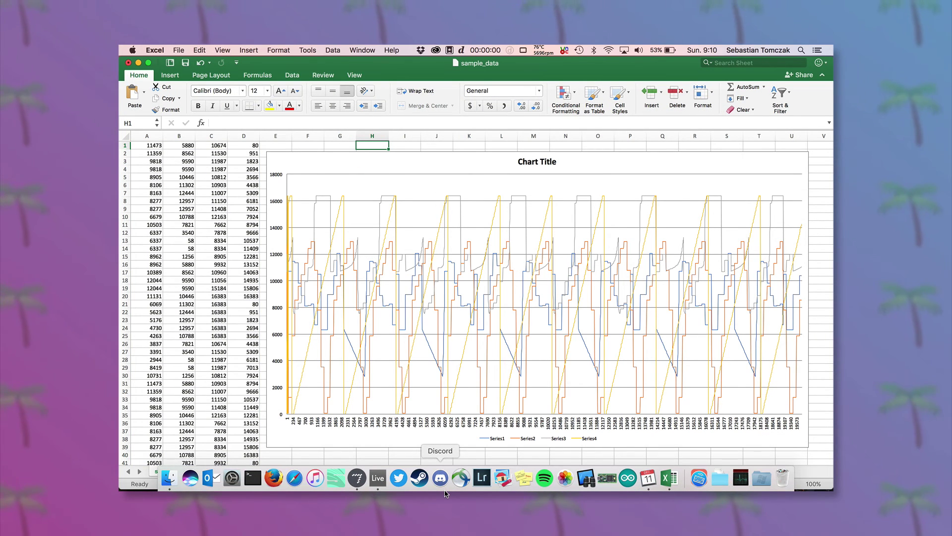
Launch Arduino IDE, enlarge the touchRead_Raw_0001 sketch window, and scroll to loop()
{"action": "left_click", "coordinate": [629, 485]}
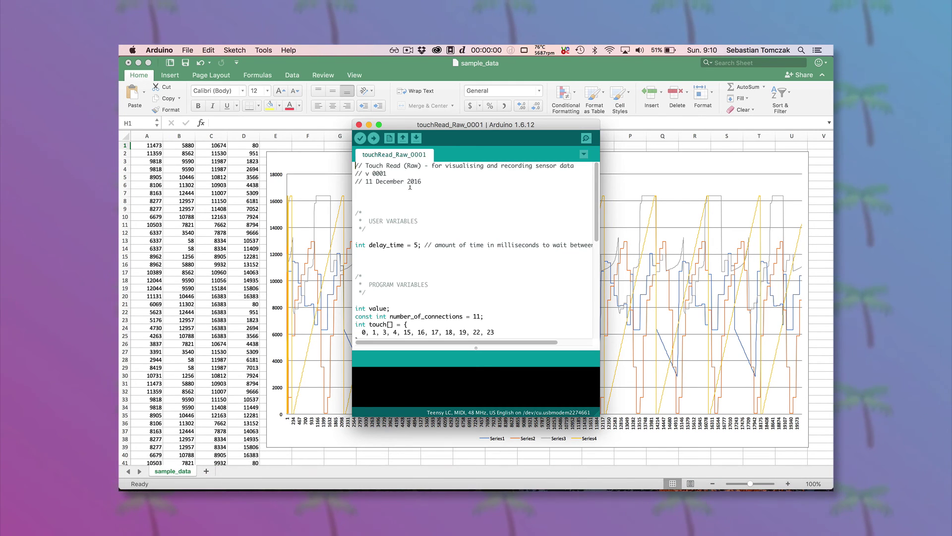
{"action": "left_click_drag", "start_coordinate": [403, 128], "coordinate": [299, 66]}
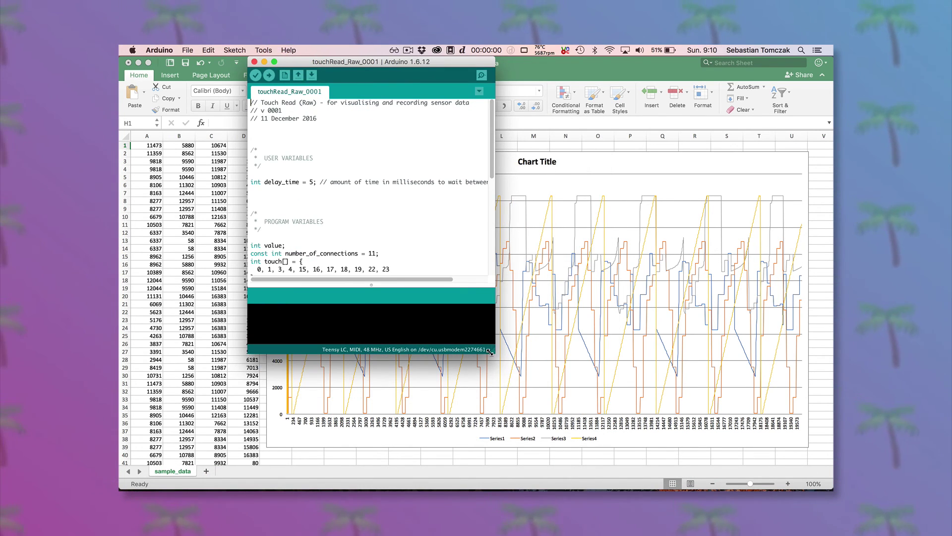
{"action": "left_click_drag", "start_coordinate": [496, 354], "coordinate": [650, 489]}
{"action": "scroll", "coordinate": [410, 316], "scroll_direction": "down", "scroll_amount": 5}
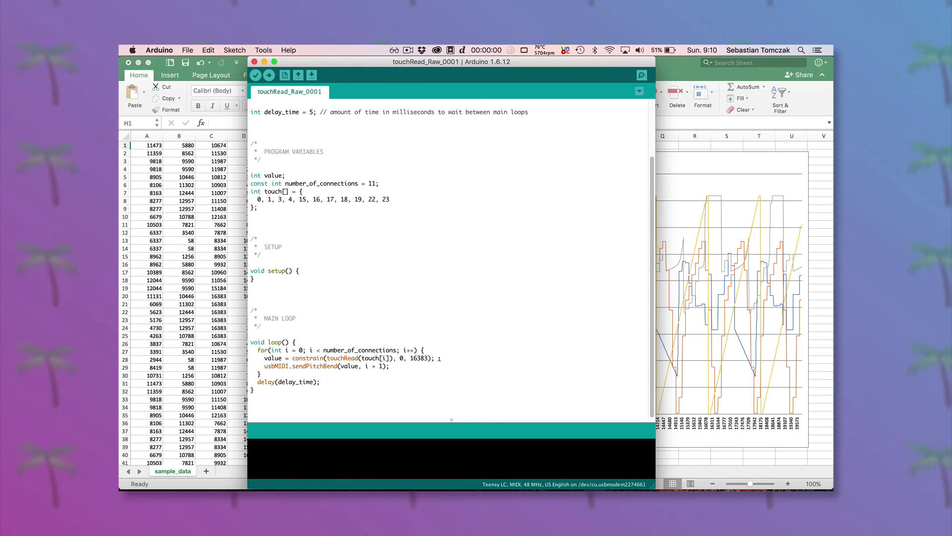
Highlight the constrain line and the sendPitchBend call inside the loop
{"action": "left_click_drag", "start_coordinate": [395, 365], "coordinate": [455, 358]}
{"action": "left_click", "coordinate": [288, 358]}
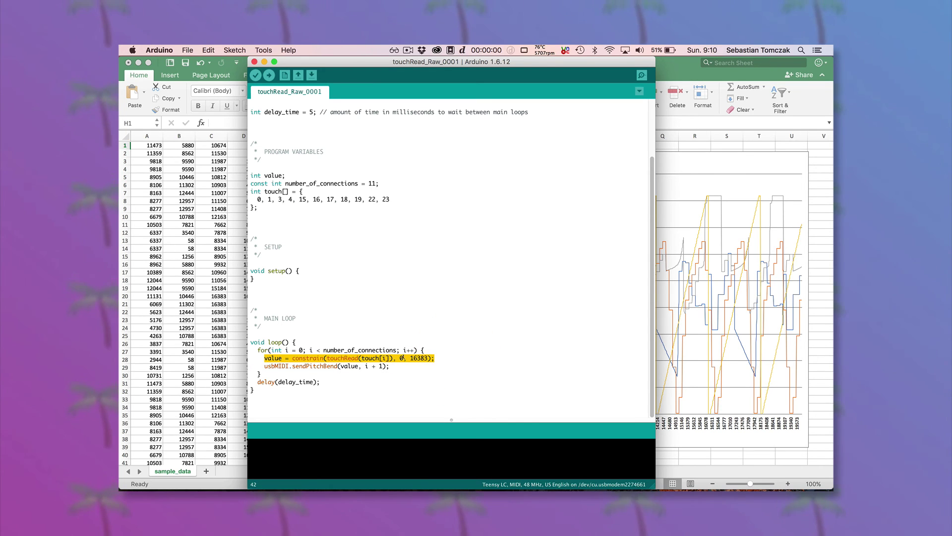
{"action": "left_click", "coordinate": [405, 358]}
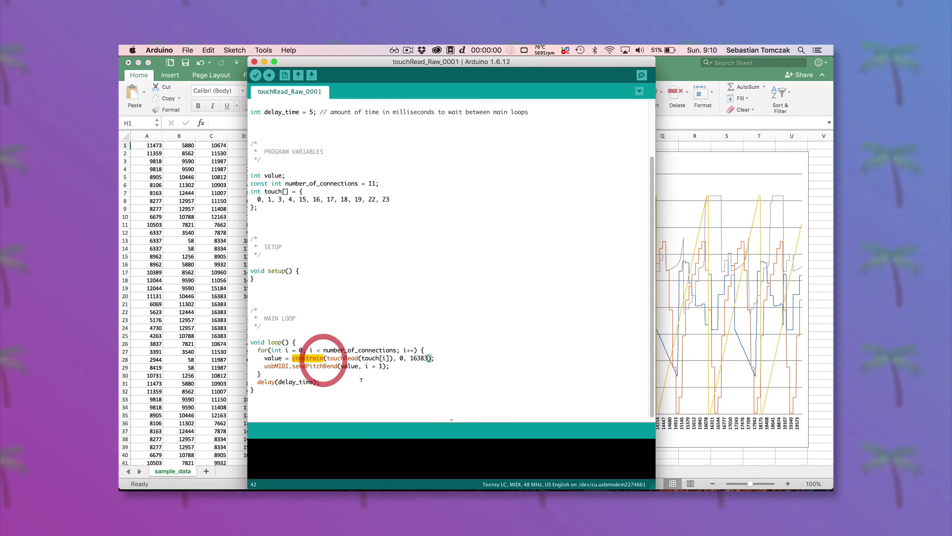
{"action": "left_click_drag", "start_coordinate": [293, 366], "coordinate": [339, 366]}
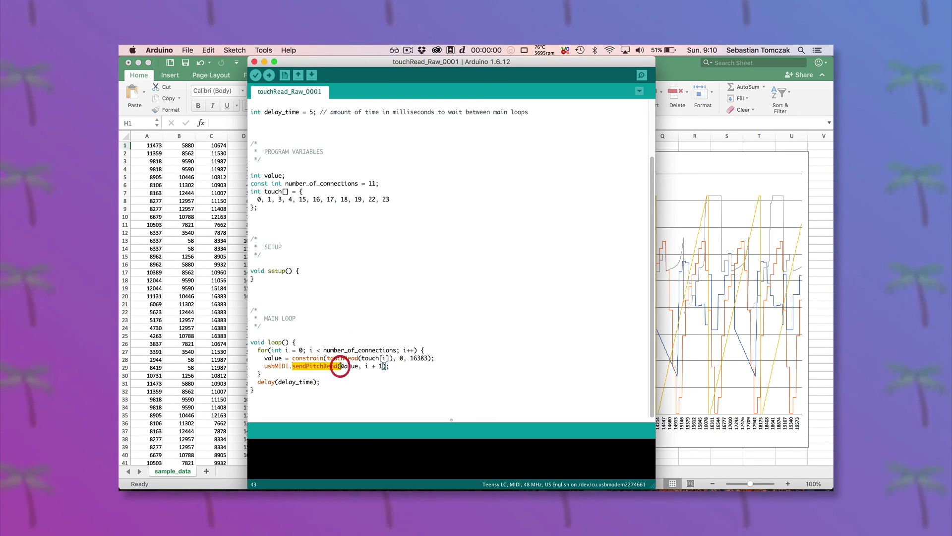
{"action": "left_click", "coordinate": [363, 387]}
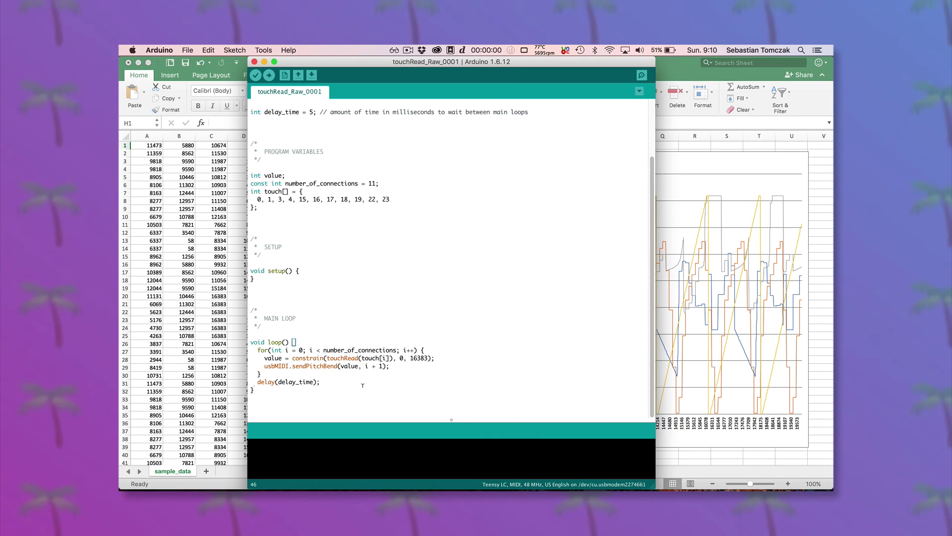